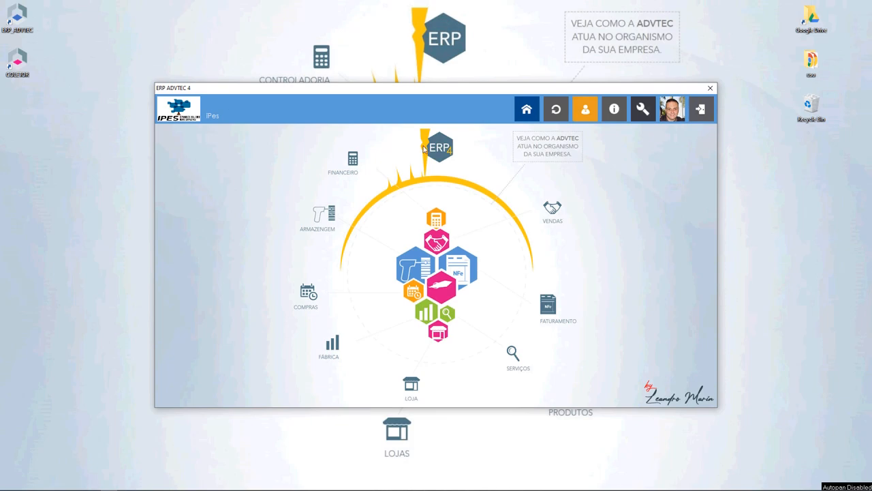
# Step: Open the Condroleve - 60 Caps record in the product register of the warehouse (WMS) module
pyautogui.click(319, 227)
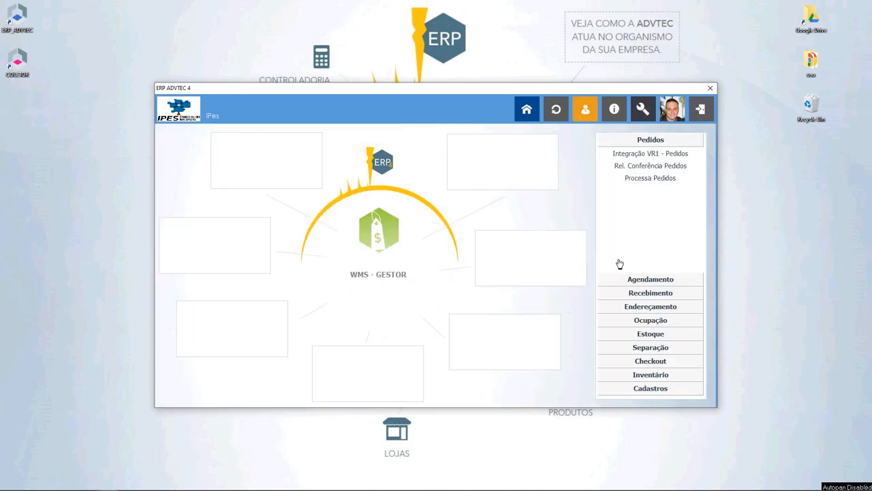
pyautogui.click(650, 389)
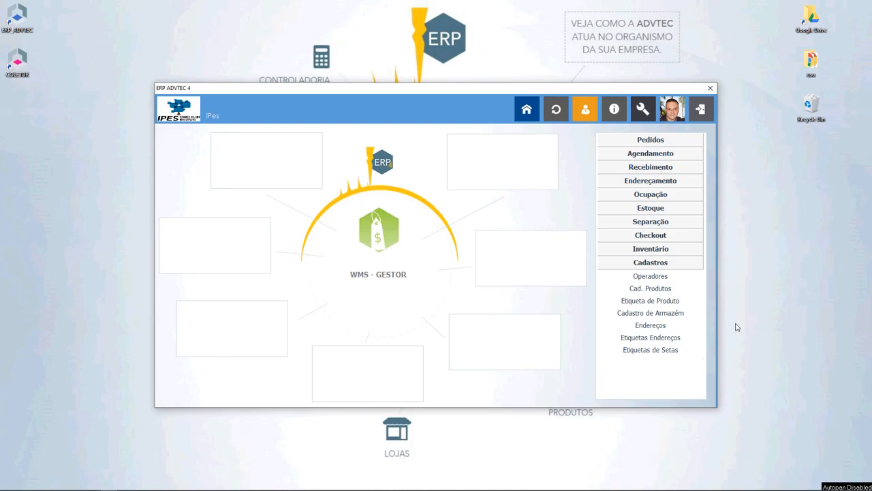
pyautogui.click(656, 291)
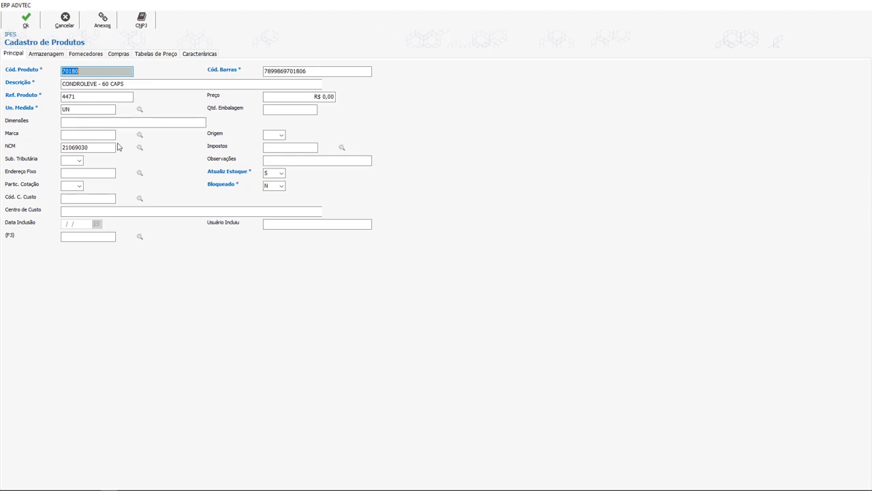
# Step: Examine the product's storage, purchasing and main data, including profit margin and price updating, then cancel the record and exit the product register
pyautogui.click(45, 54)
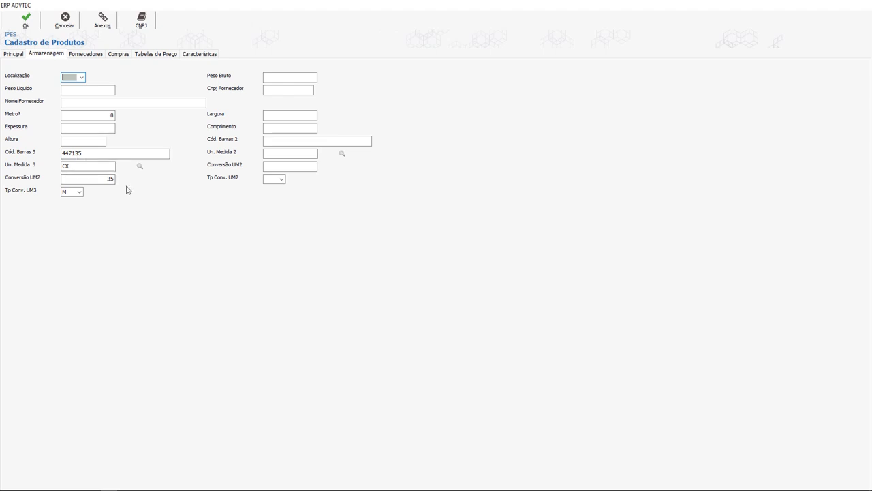
pyautogui.click(118, 55)
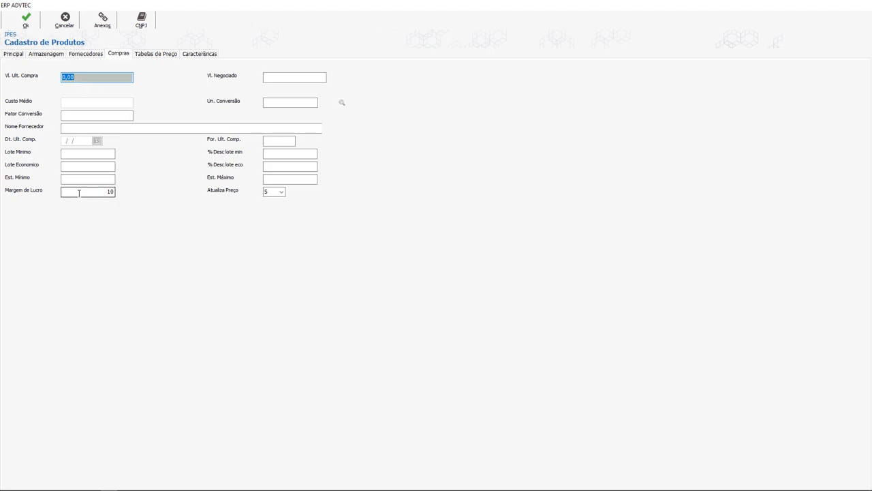
pyautogui.click(280, 192)
pyautogui.click(280, 199)
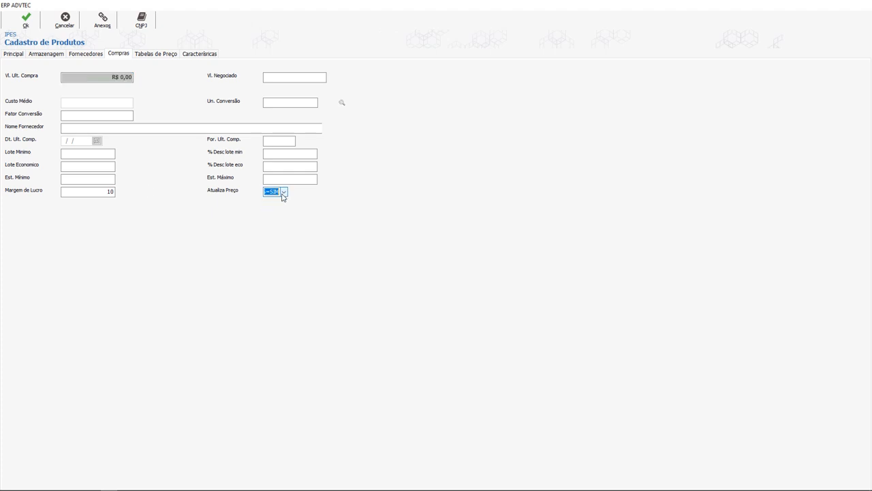
pyautogui.click(82, 192)
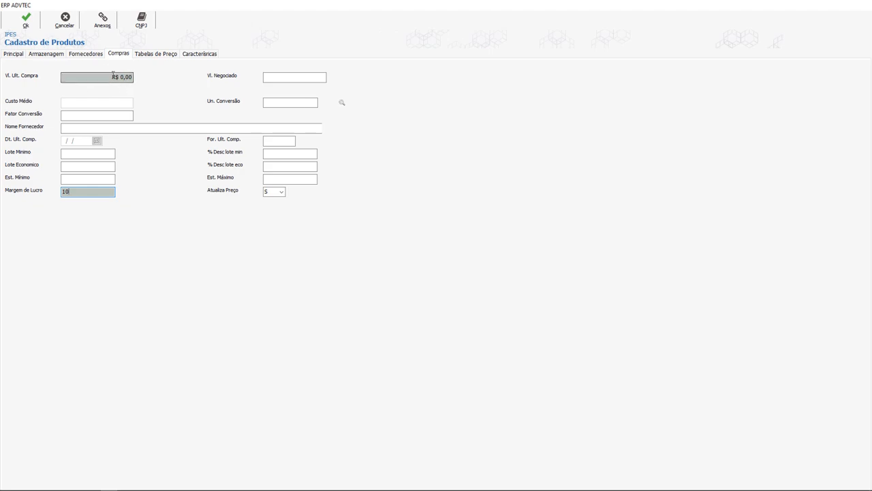
pyautogui.click(19, 54)
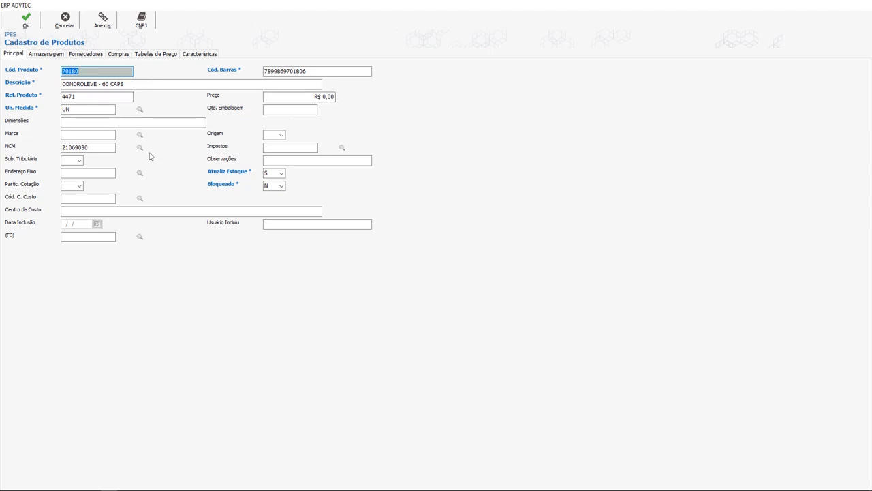
pyautogui.click(64, 25)
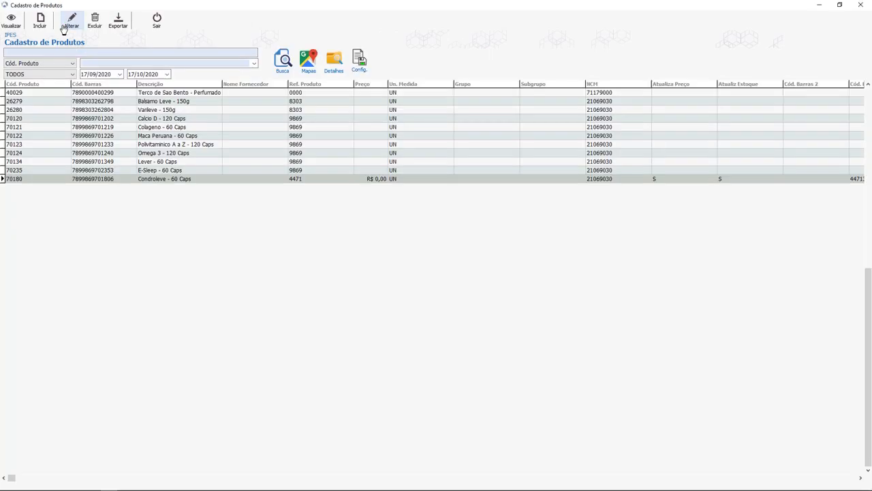
pyautogui.click(158, 25)
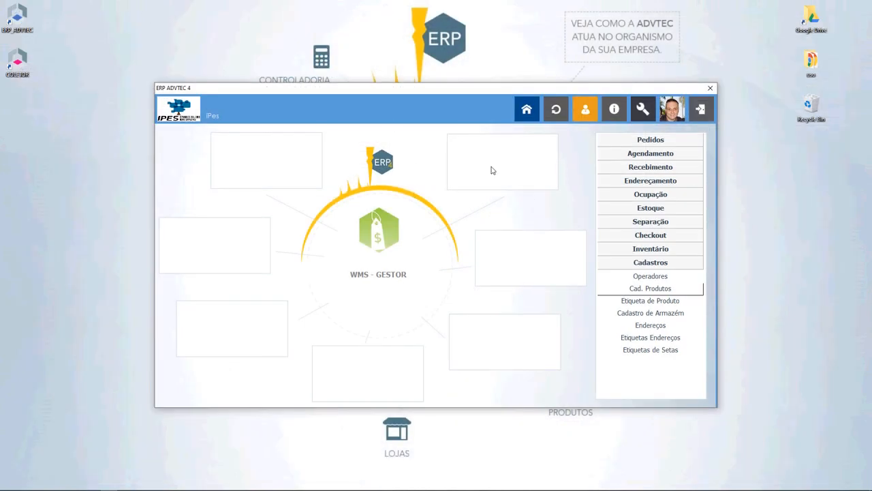
# Step: Start a new incoming XML document (Documento Entrada XML) in the scheduling area
pyautogui.click(646, 155)
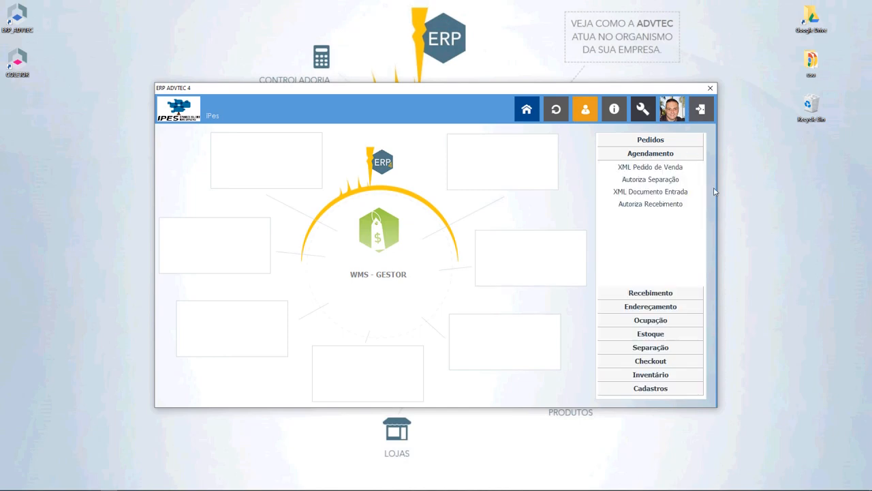
pyautogui.click(645, 193)
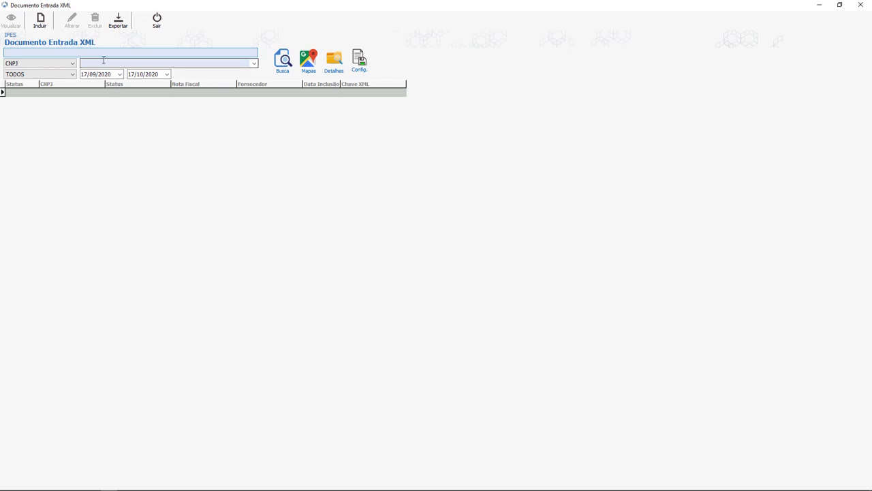
pyautogui.click(56, 54)
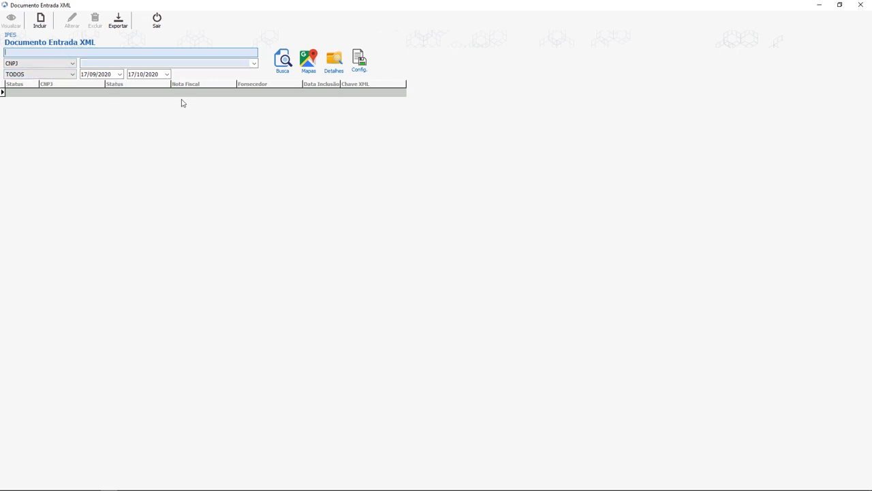
pyautogui.click(40, 20)
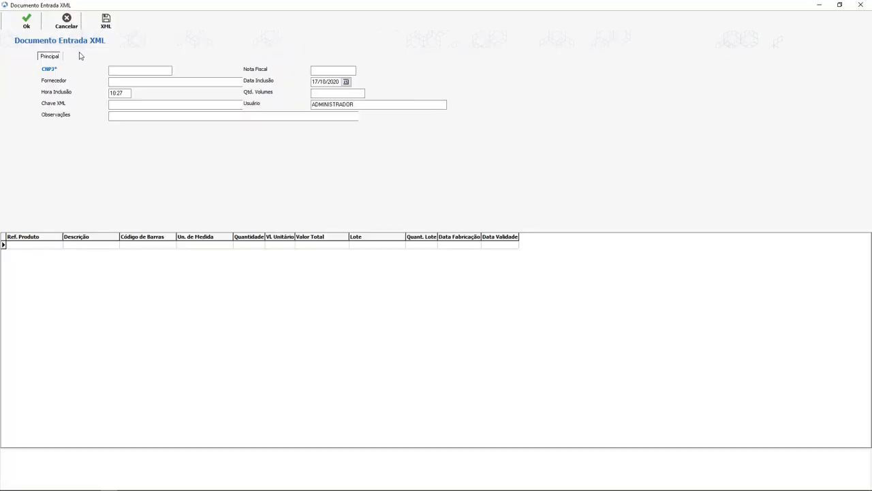
# Step: Import the XML file "NF 24752 - 180820 - IPES CSI DISTRIBUICAO E LOGISTICA LTDA_Autorizacao.xml" from C:\ADVTEC into the incoming document
pyautogui.click(107, 22)
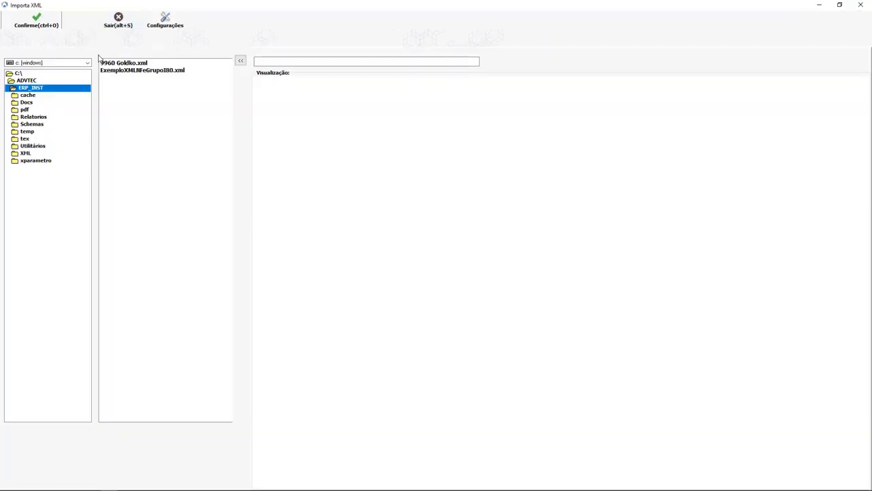
pyautogui.doubleClick(27, 80)
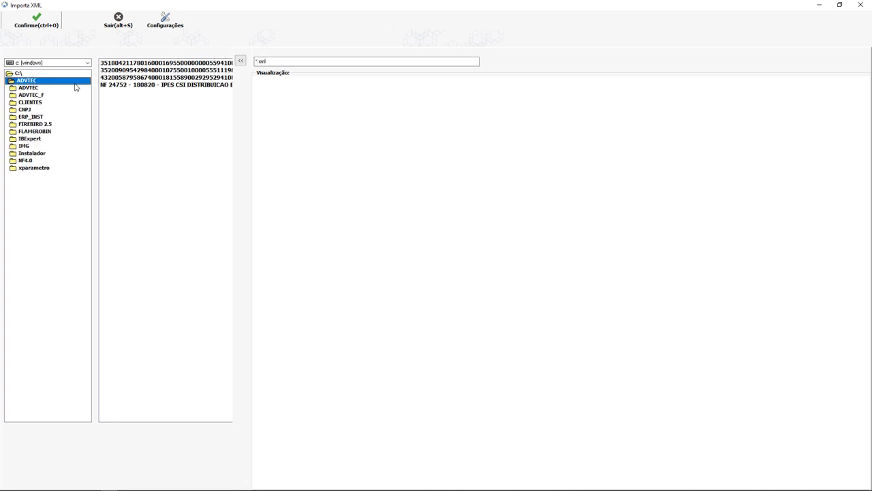
pyautogui.click(125, 87)
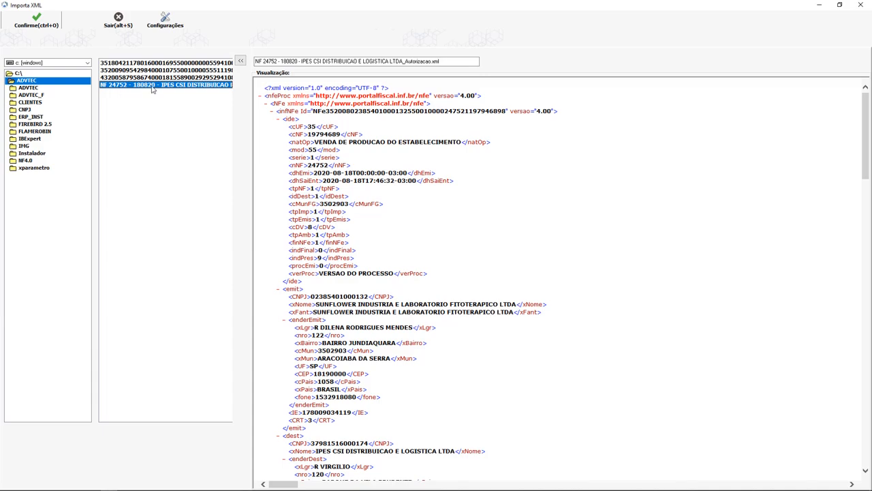
pyautogui.click(49, 28)
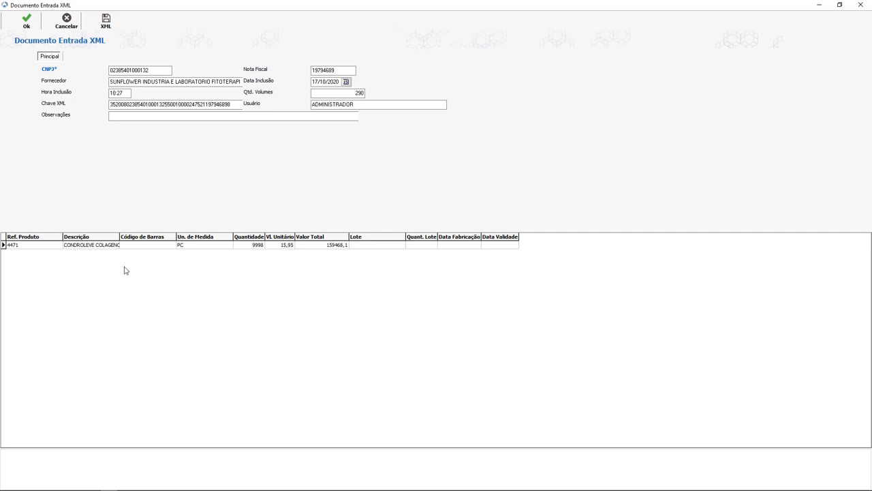
# Step: Widen the item description column, set Qtd. Volumes to 2, and save the incoming document before exiting its list
pyautogui.moveTo(119, 236); pyautogui.dragTo(171, 228)
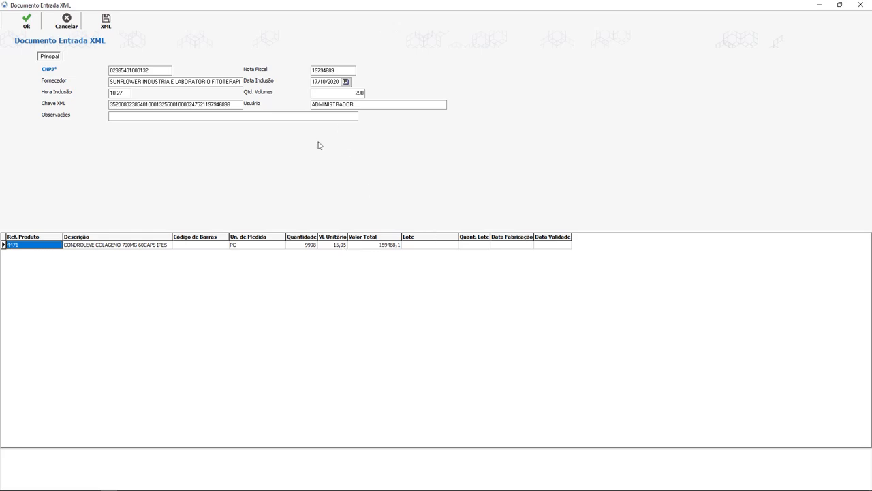
pyautogui.click(338, 95)
pyautogui.moveTo(338, 94); pyautogui.dragTo(304, 97)
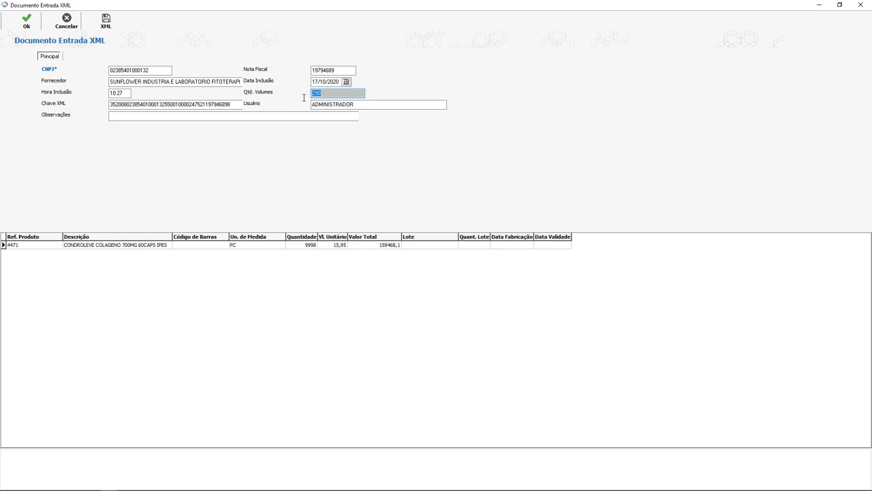
pyautogui.write('2')
pyautogui.click(25, 25)
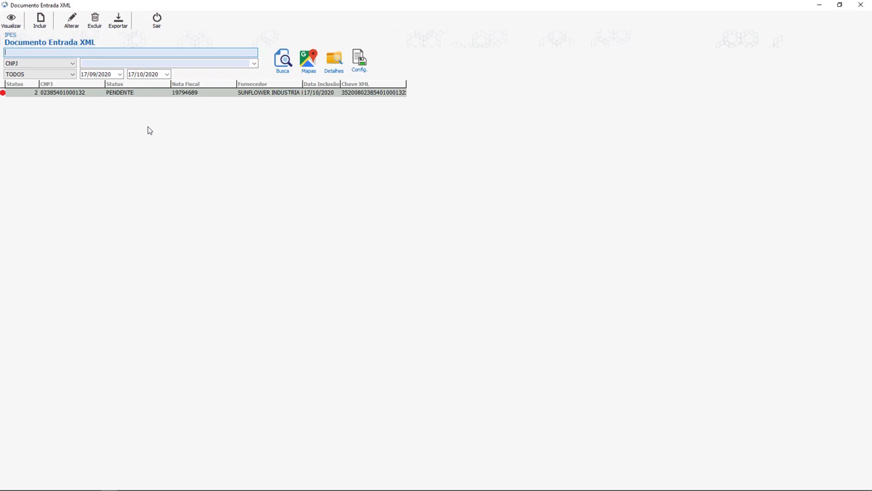
pyautogui.click(157, 24)
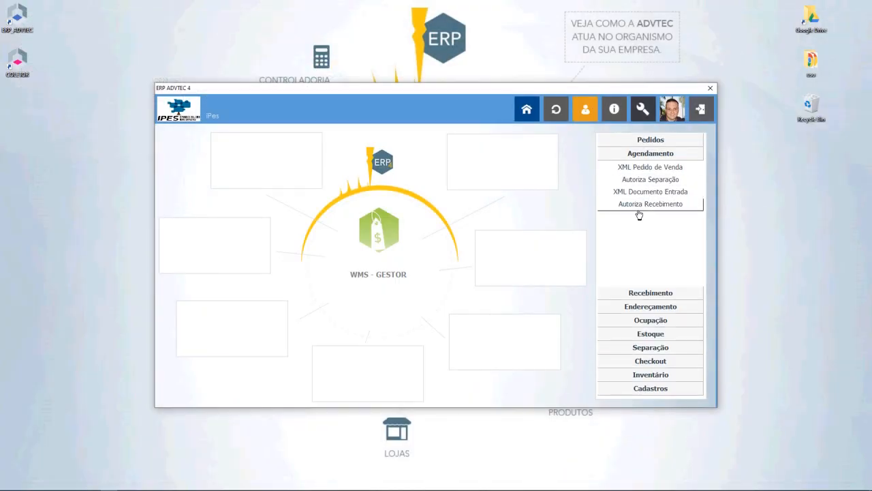
# Step: Authorize the receipt of the Sunflower Industria invoice in Autoriza Recebimento and exit the authorization window
pyautogui.click(646, 204)
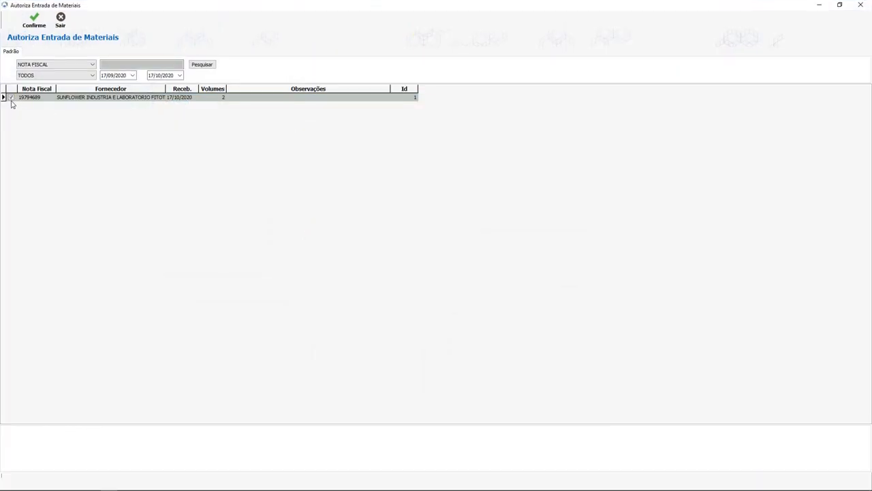
pyautogui.click(34, 19)
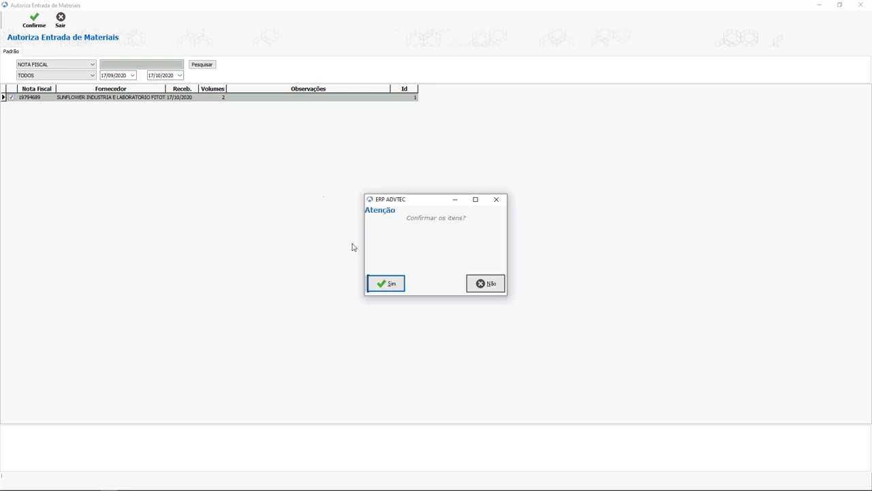
pyautogui.click(386, 285)
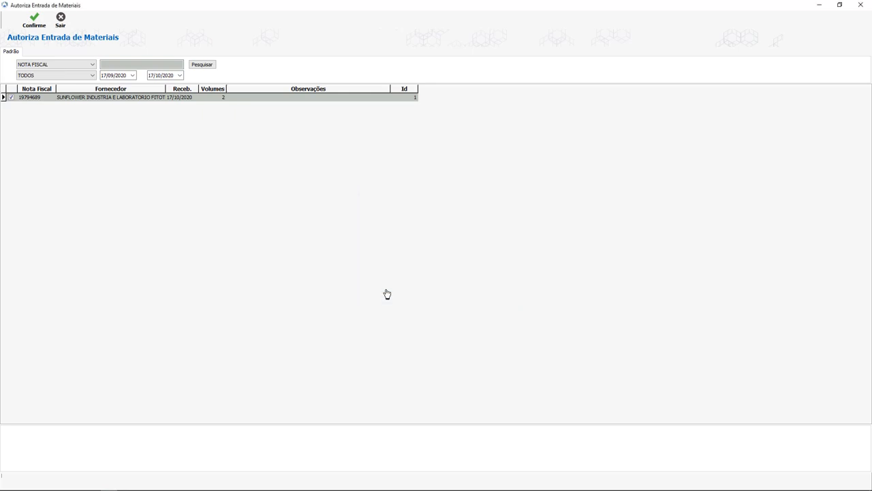
pyautogui.click(63, 22)
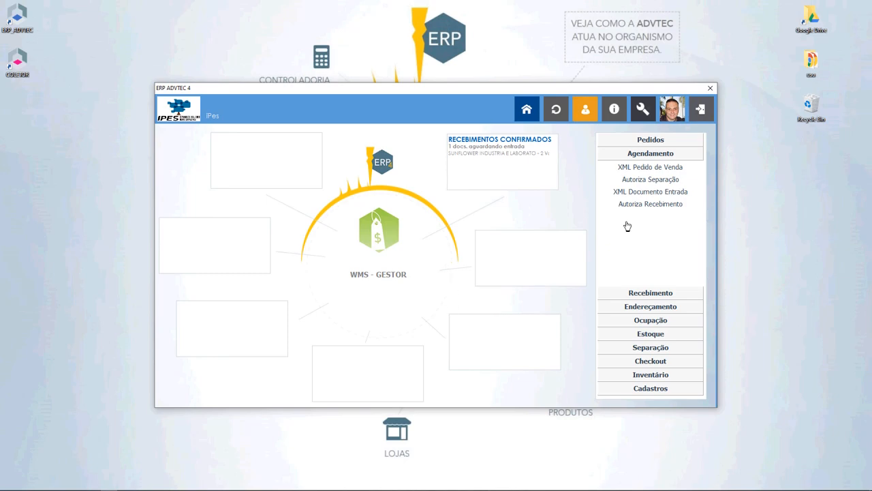
# Step: Start receiving the Sunflower Industria order in Inicia Recebimento, confirm its items and exit the window
pyautogui.click(647, 294)
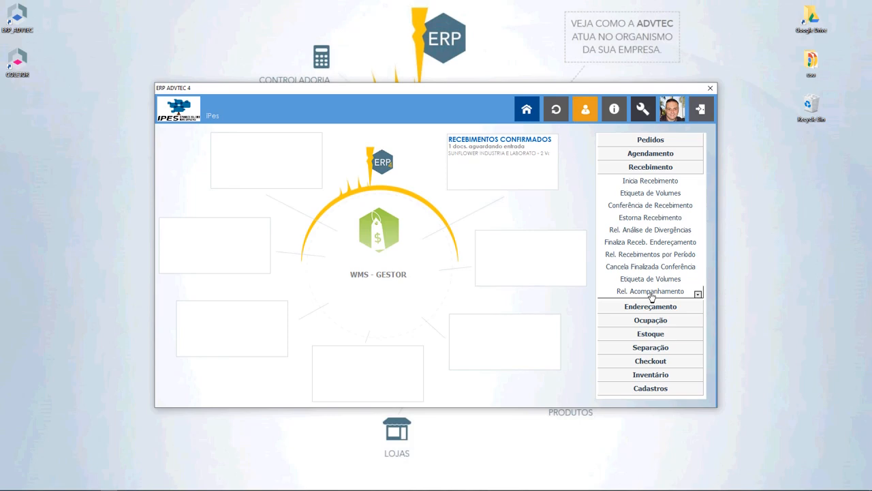
pyautogui.click(657, 183)
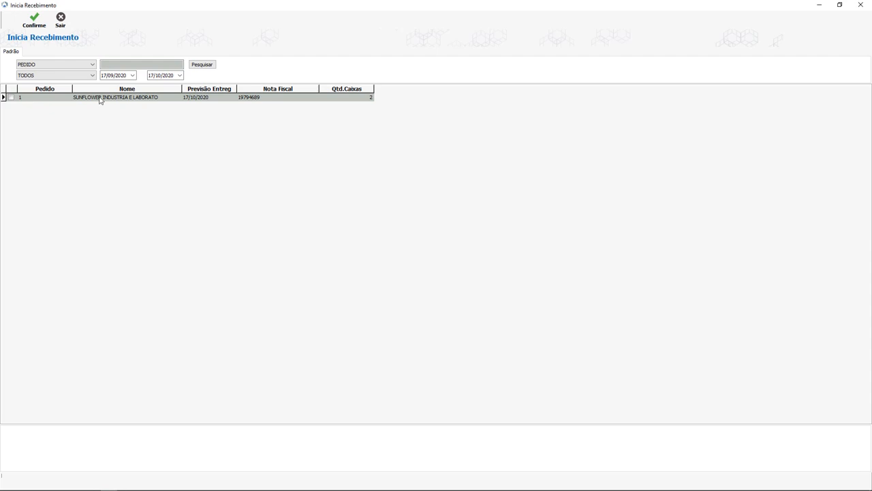
pyautogui.click(40, 23)
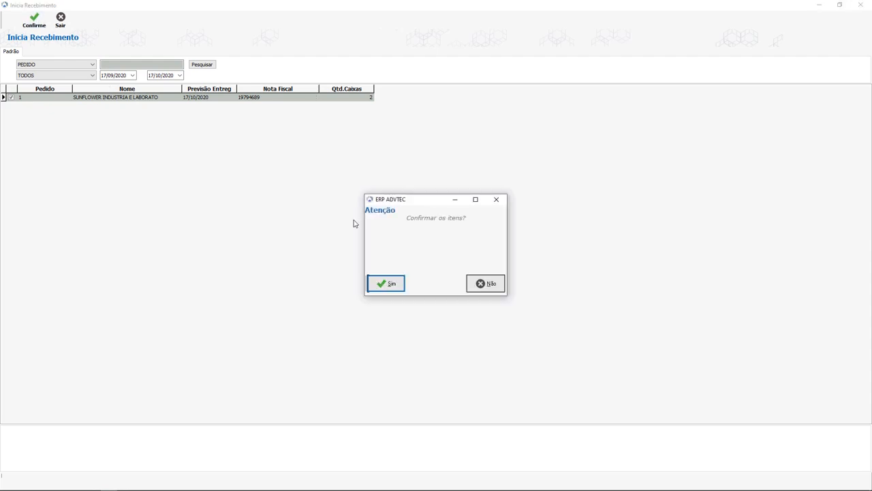
pyautogui.click(381, 290)
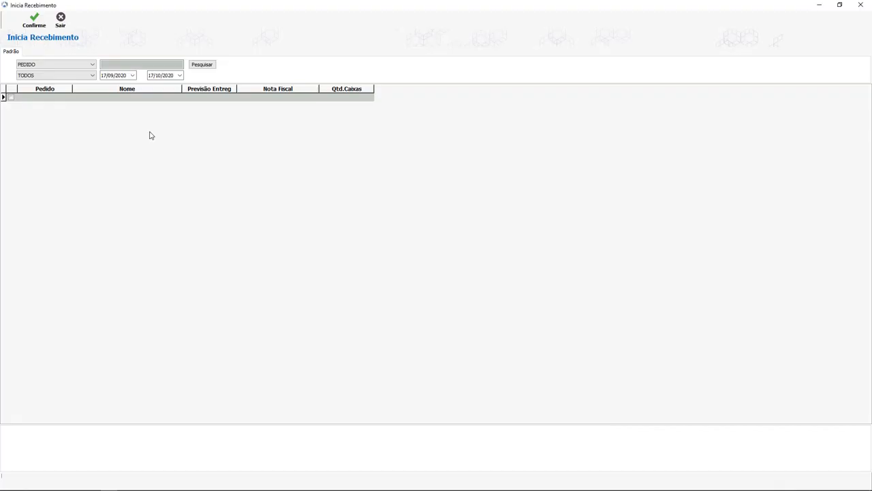
pyautogui.click(61, 26)
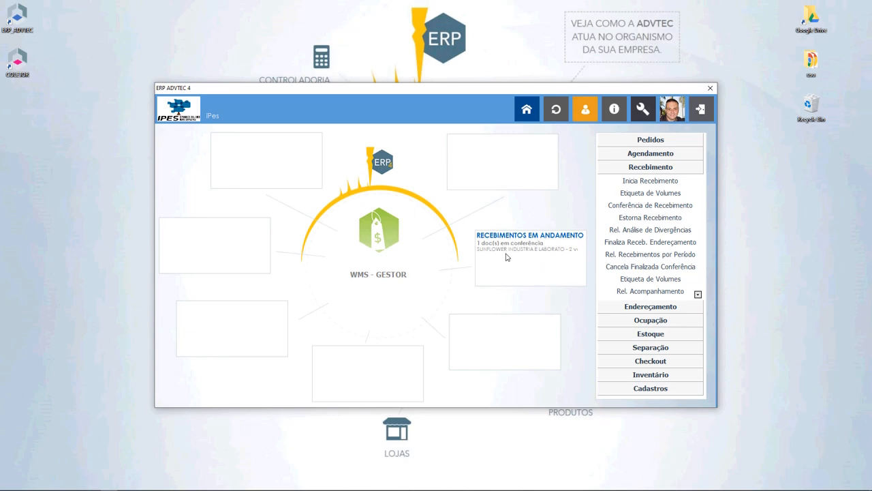
# Step: Preview the volume labels for pedido 1 with the report destination Preview, then close the preview
pyautogui.click(636, 196)
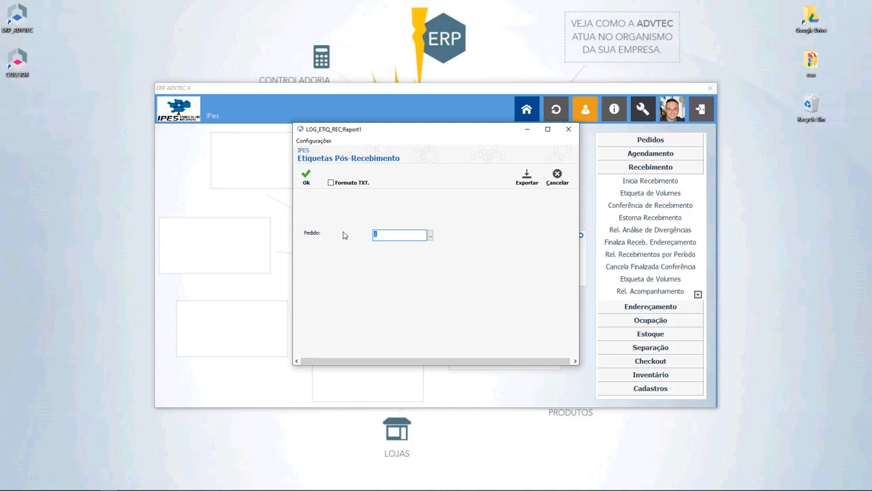
pyautogui.click(306, 176)
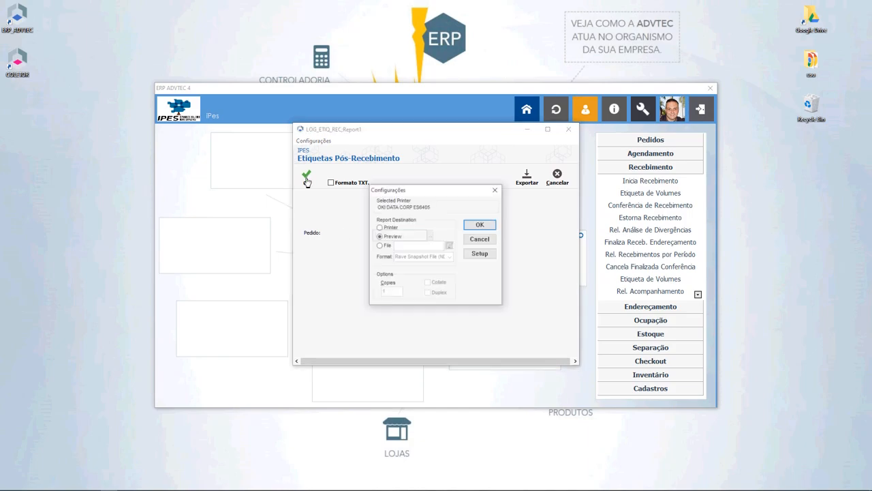
pyautogui.click(480, 225)
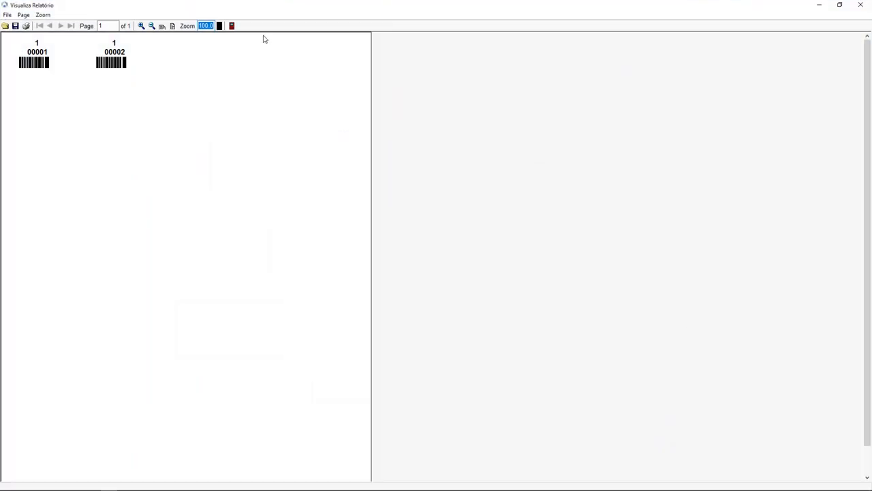
pyautogui.click(232, 26)
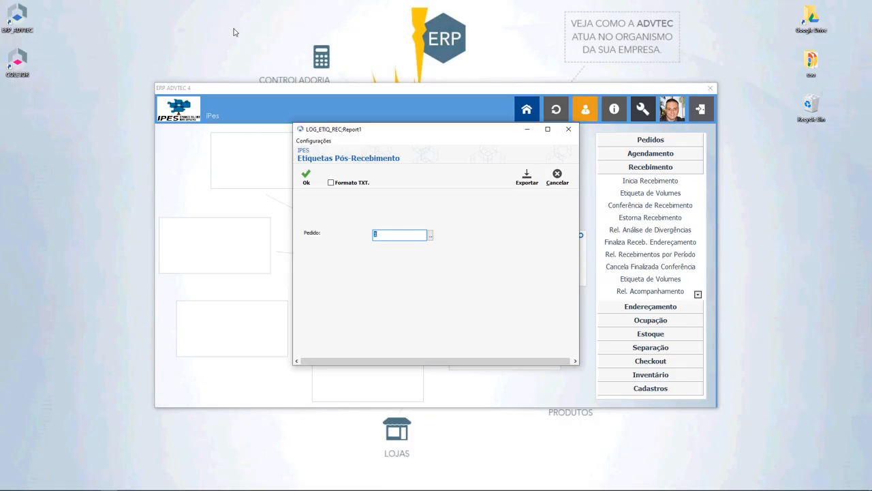
# Step: Select the Sunflower Industria order as the Pedido, preview its post-receipt volume labels, and exit the label report
pyautogui.click(431, 235)
pyautogui.click(431, 236)
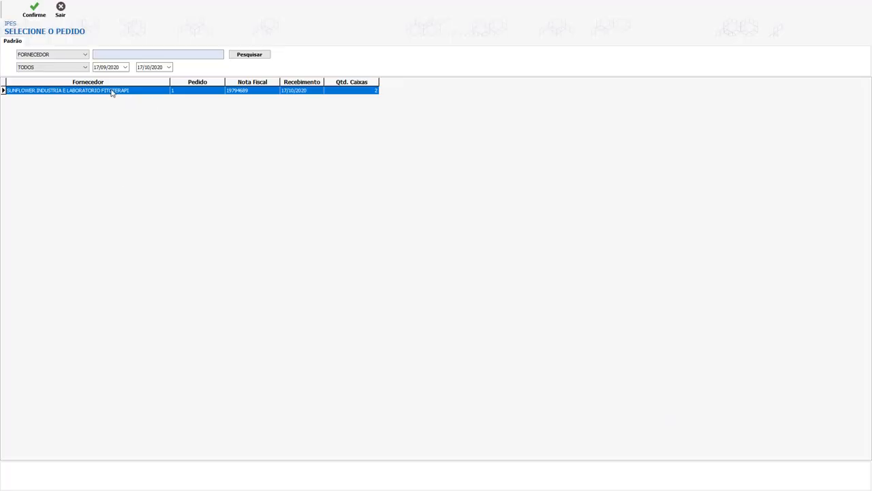
pyautogui.doubleClick(51, 91)
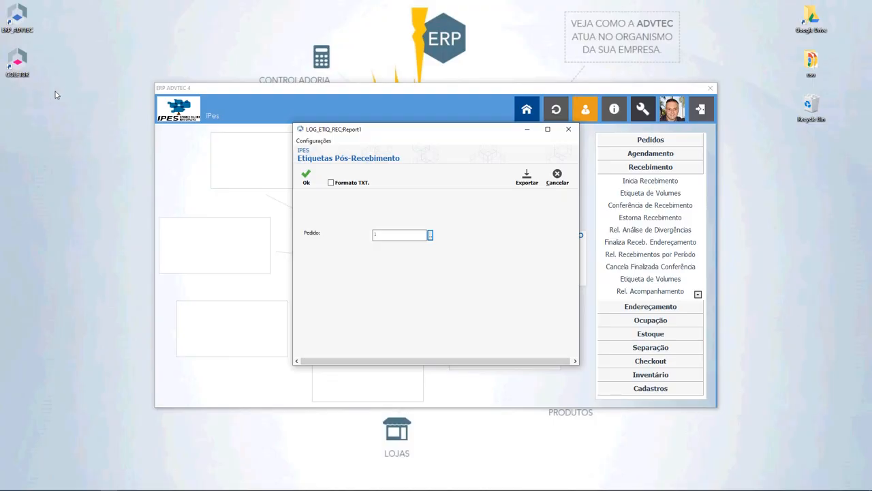
pyautogui.click(305, 179)
pyautogui.click(480, 226)
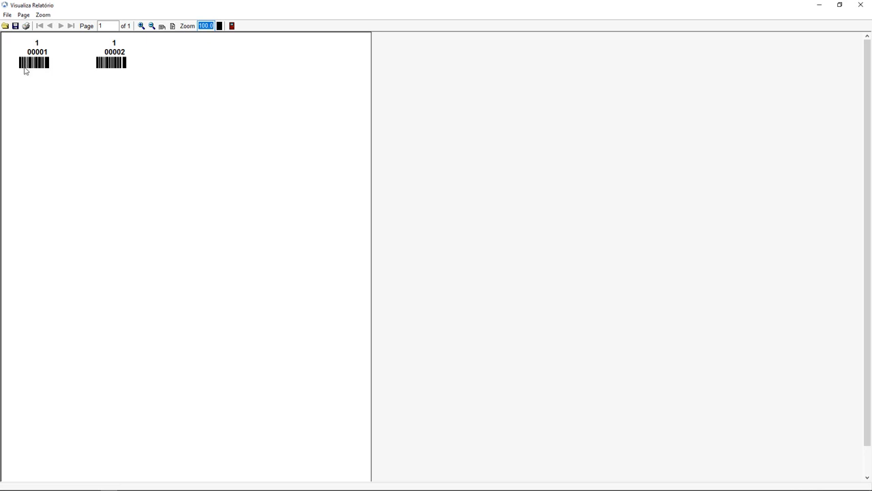
pyautogui.click(231, 26)
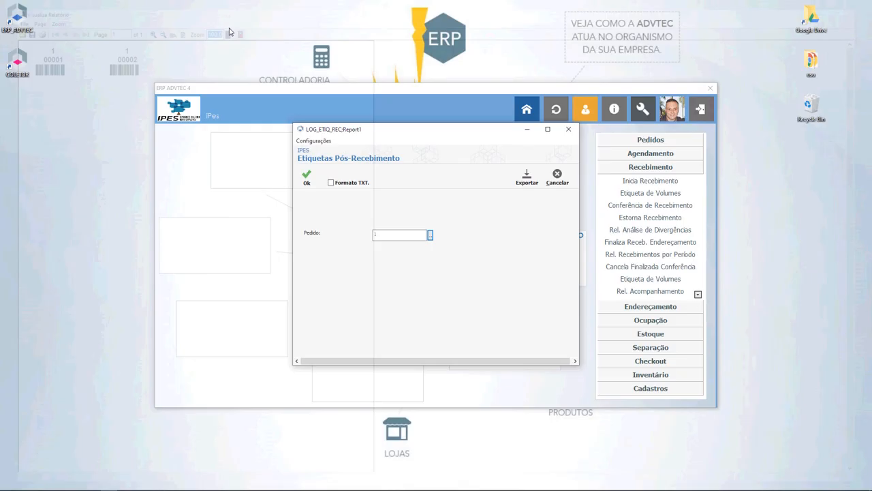
pyautogui.click(563, 182)
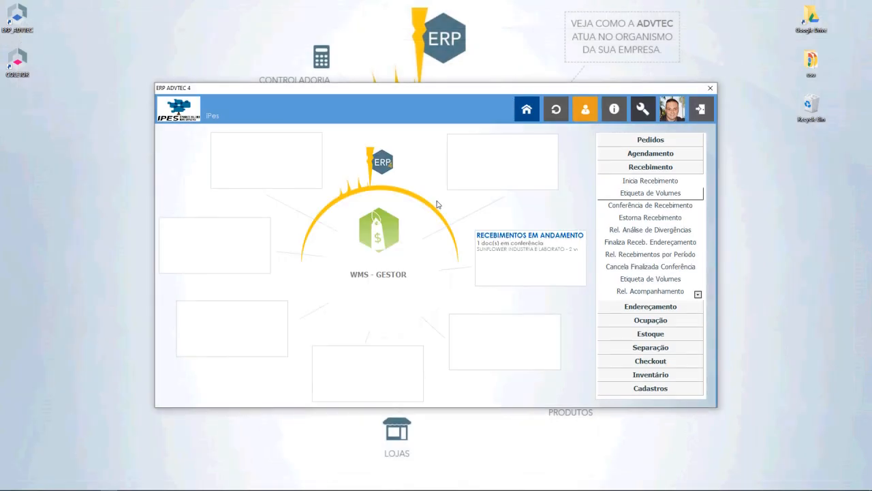
# Step: Open Conferência de Recebimento and create a new record with Cód. Caixa 100001
pyautogui.click(627, 209)
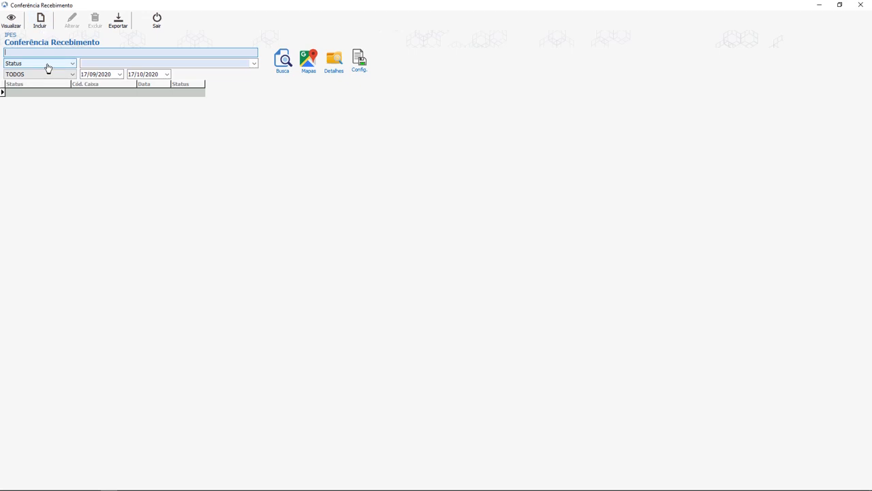
pyautogui.click(40, 21)
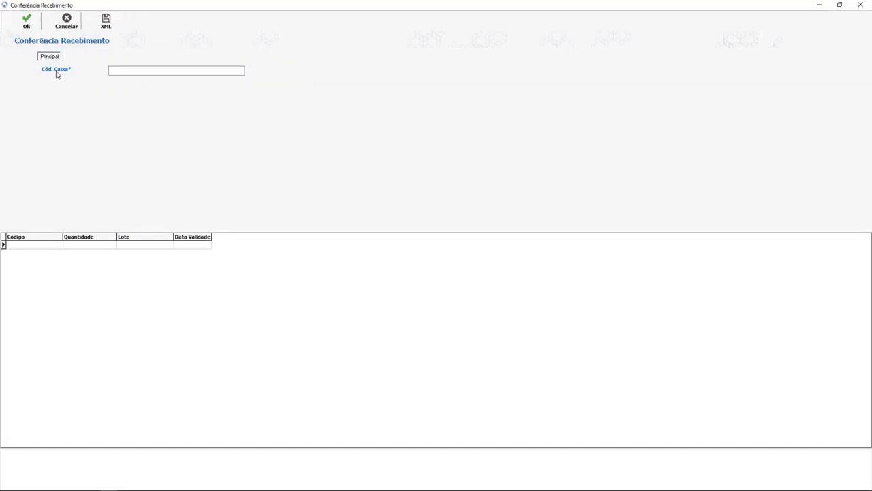
pyautogui.click(121, 70)
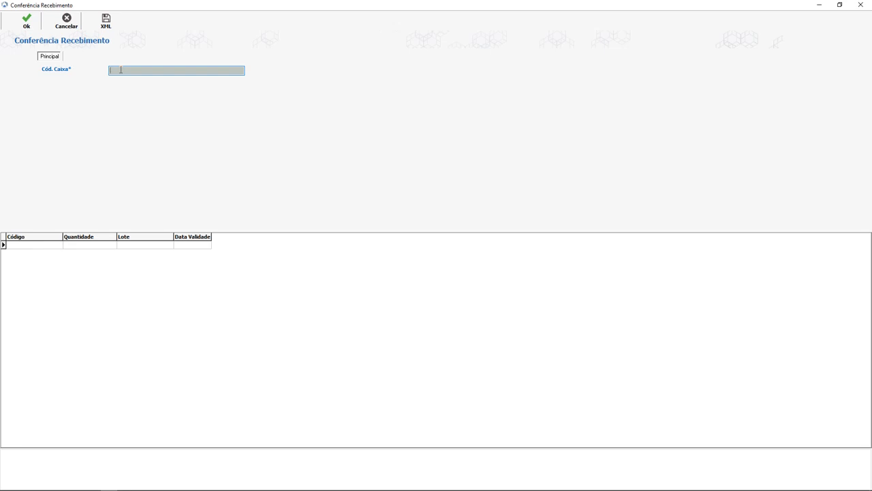
pyautogui.write('100001')
pyautogui.press('Return')
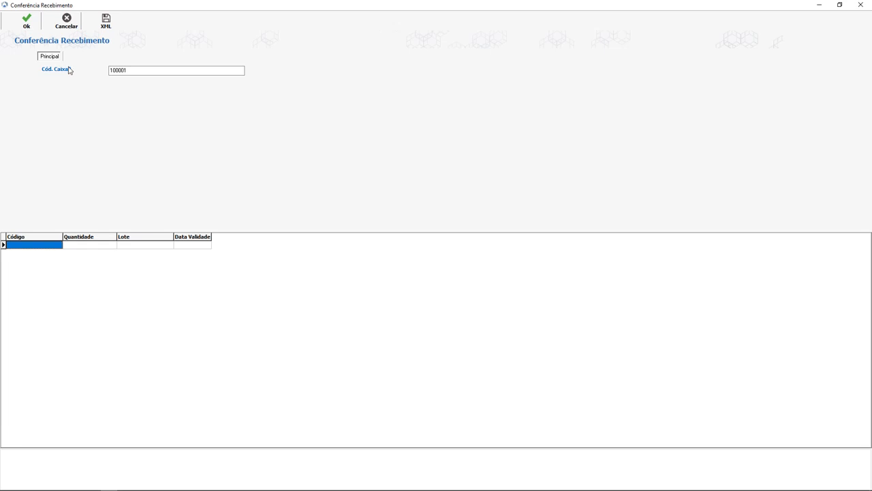
# Step: Consult the Notepad notes and copy the 35-unit box code 447135 into Código on the first item row
pyautogui.hotkey('alt', 'Tab')
pyautogui.hotkey('alt', 'Tab')
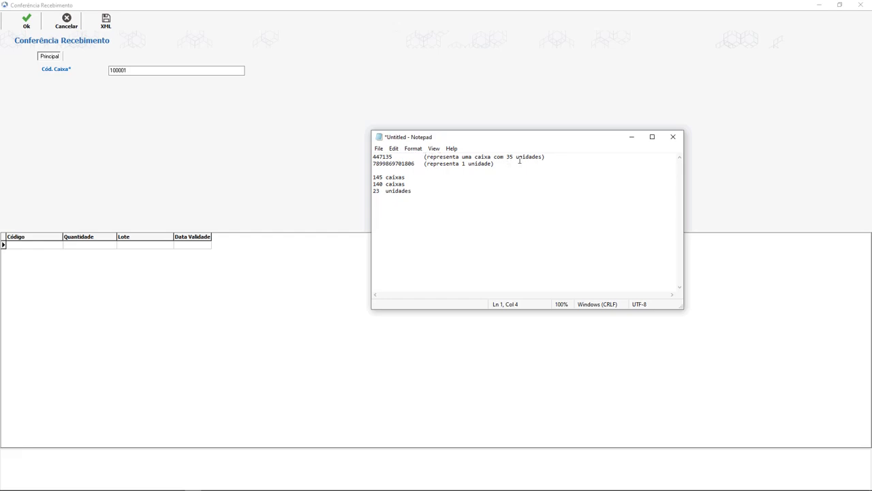
pyautogui.click(554, 161)
pyautogui.click(400, 163)
pyautogui.click(380, 178)
pyautogui.doubleClick(386, 155)
pyautogui.hotkey('ctrl', 'c')
pyautogui.click(36, 247)
pyautogui.hotkey('ctrl', 'v')
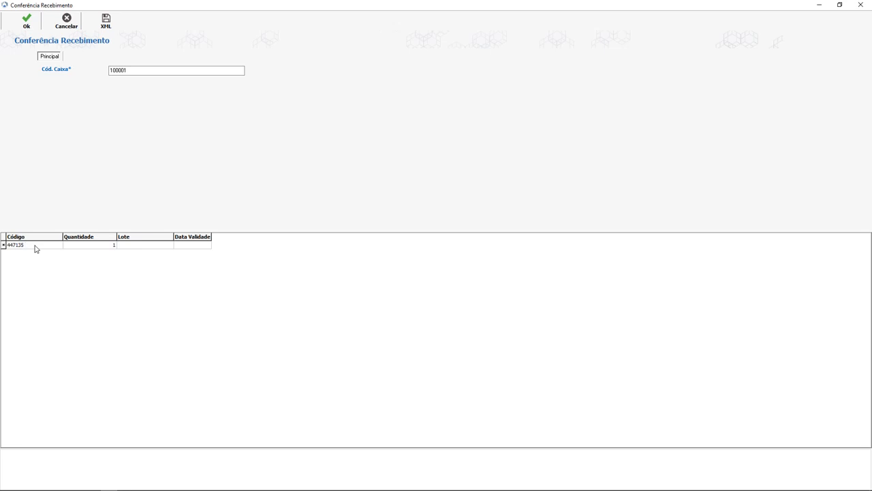
# Step: Set the item's Quantidade to 145, Lote to 5555 and Data Validade to 31/12/2020, and save the box 100001 record
pyautogui.press('Tab')
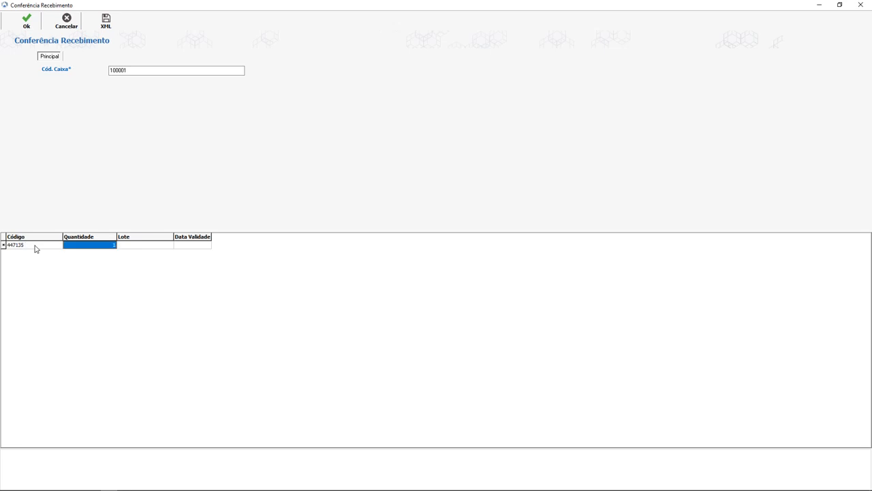
pyautogui.hotkey('alt', 'Tab')
pyautogui.hotkey('alt', 'Tab')
pyautogui.write('14')
pyautogui.press('Tab')
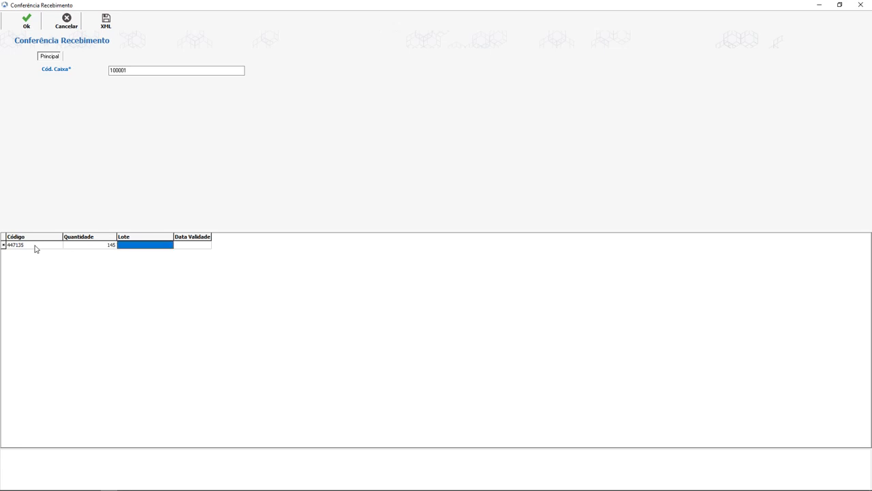
pyautogui.write('5555')
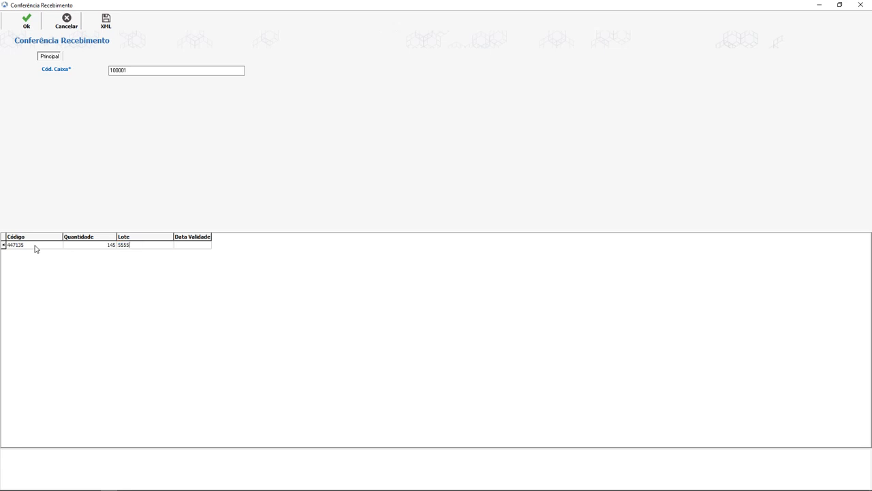
pyautogui.press('Tab')
pyautogui.write('31/12/2020')
pyautogui.press('Down')
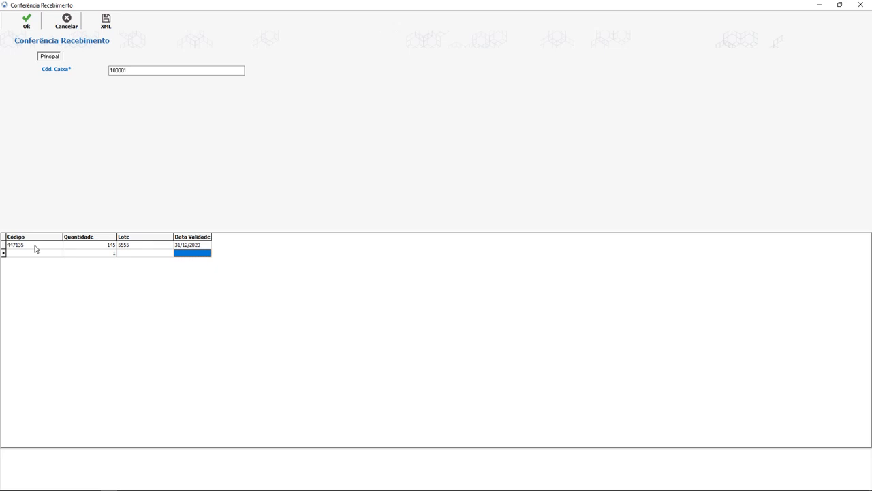
pyautogui.press('Up')
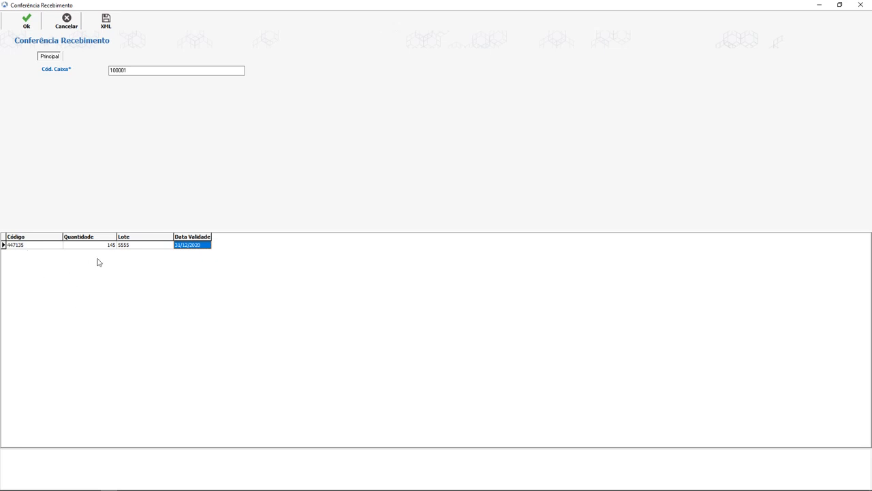
pyautogui.click(22, 31)
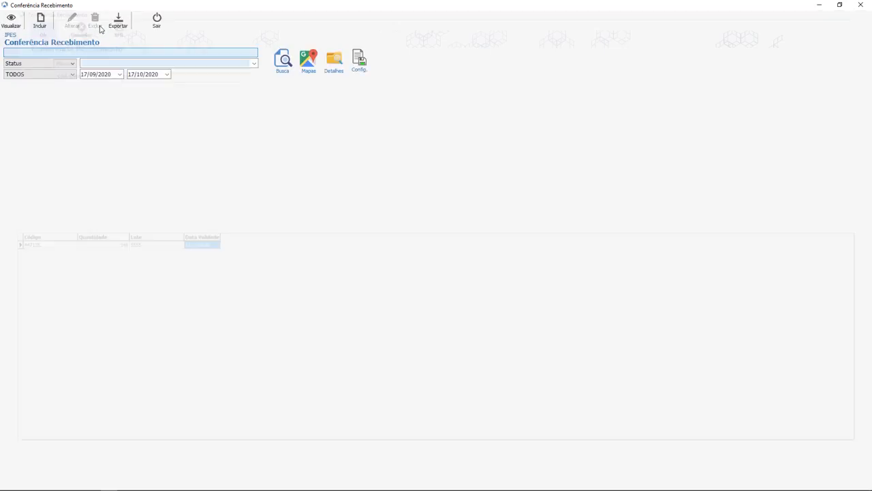
# Step: Create another receiving conference record with Cód. Caixa 100002
pyautogui.click(41, 26)
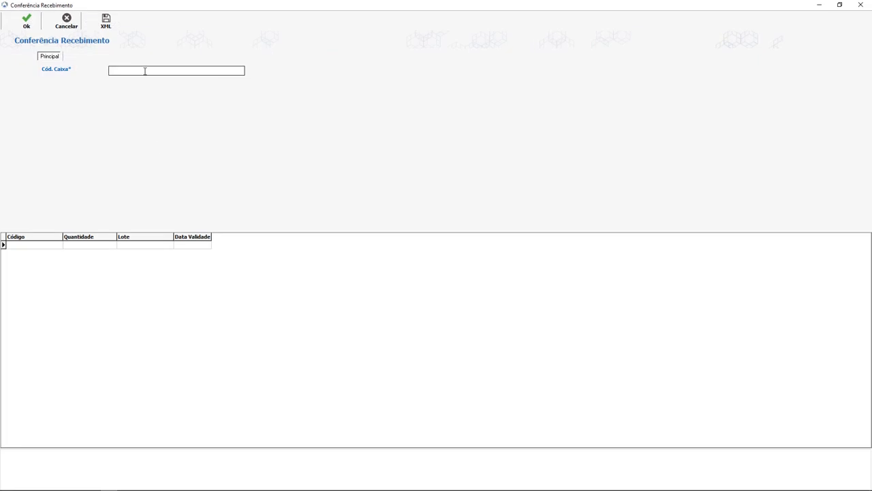
pyautogui.click(144, 71)
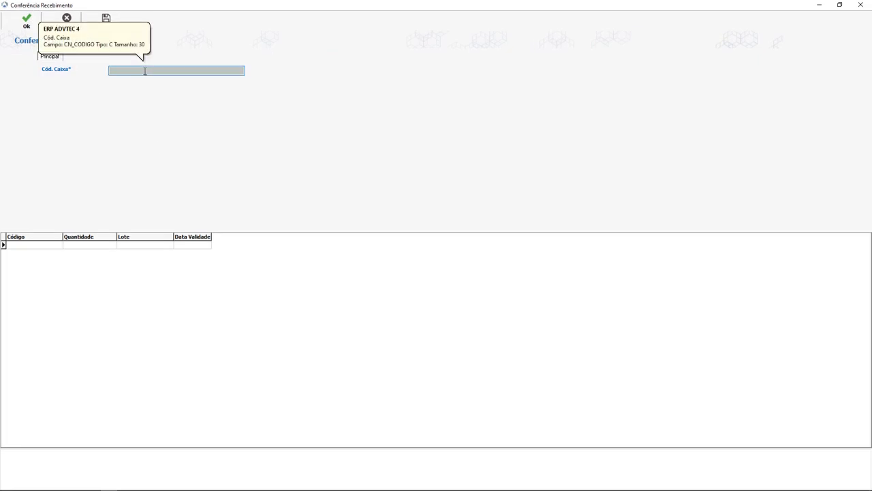
pyautogui.write('100002')
pyautogui.press('Return')
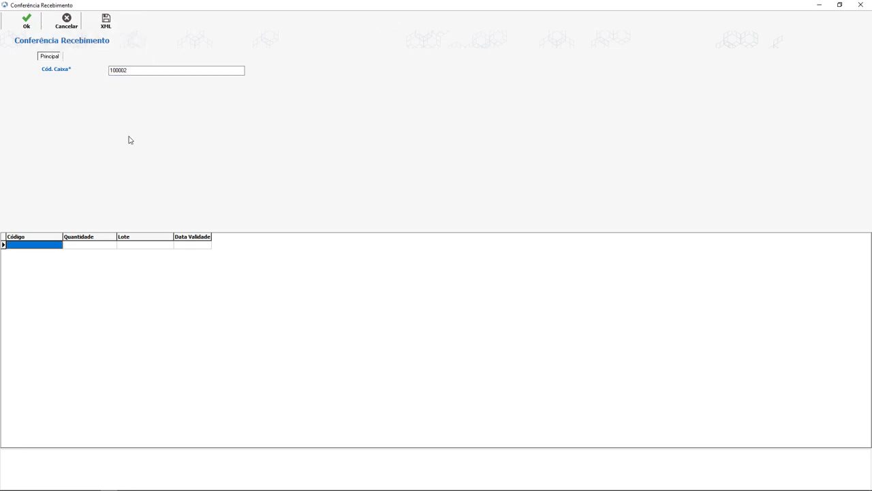
# Step: Enter item 447135 with Quantidade 140, Lote 8888 and Data Validade 31/12/2021, and add a second item row
pyautogui.click(30, 246)
pyautogui.write('447135')
pyautogui.press('Return')
pyautogui.write('140')
pyautogui.press('Return')
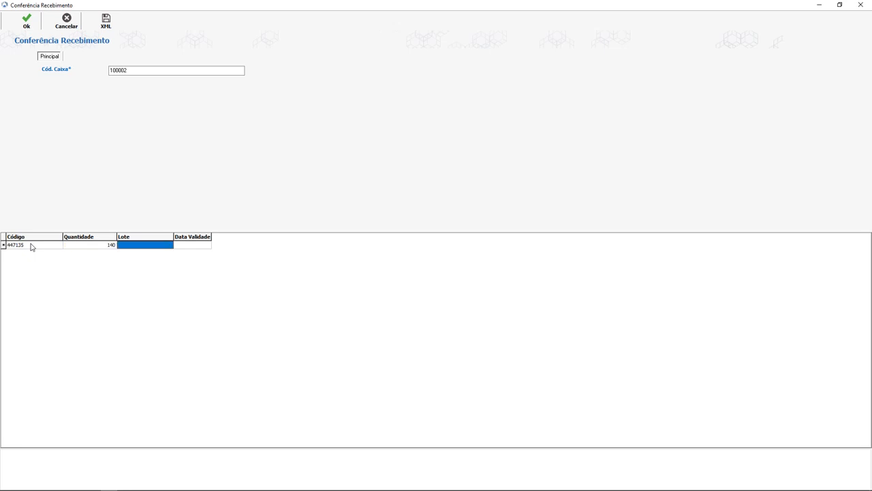
pyautogui.write('8888')
pyautogui.press('Return')
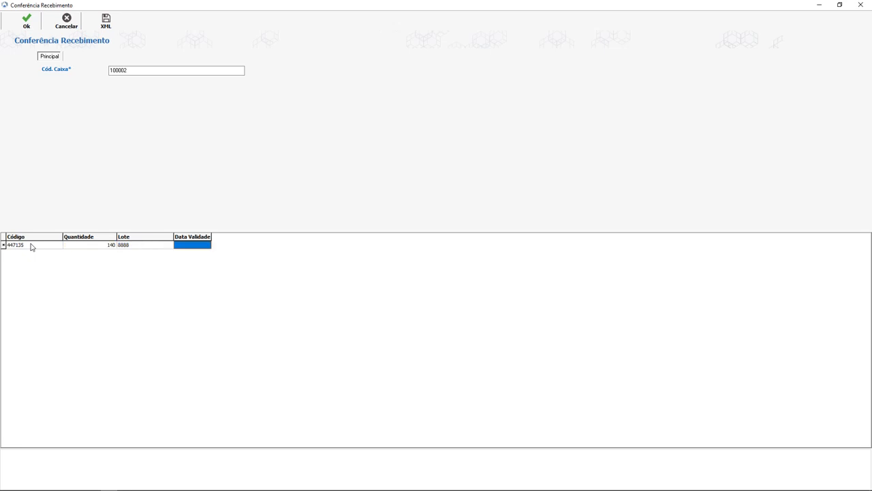
pyautogui.write('31/12/')
pyautogui.write('21')
pyautogui.press('Return')
pyautogui.press('Left')
pyautogui.press('Left')
pyautogui.press('Left')
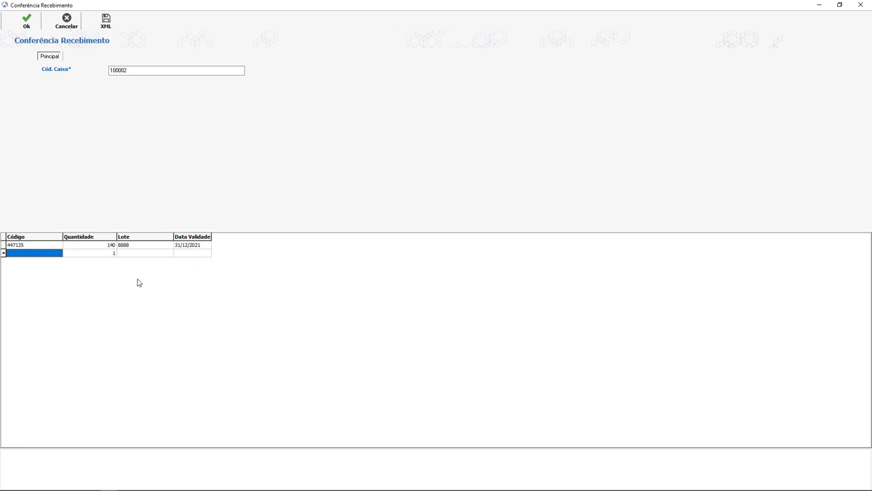
pyautogui.hotkey('alt', 'Tab')
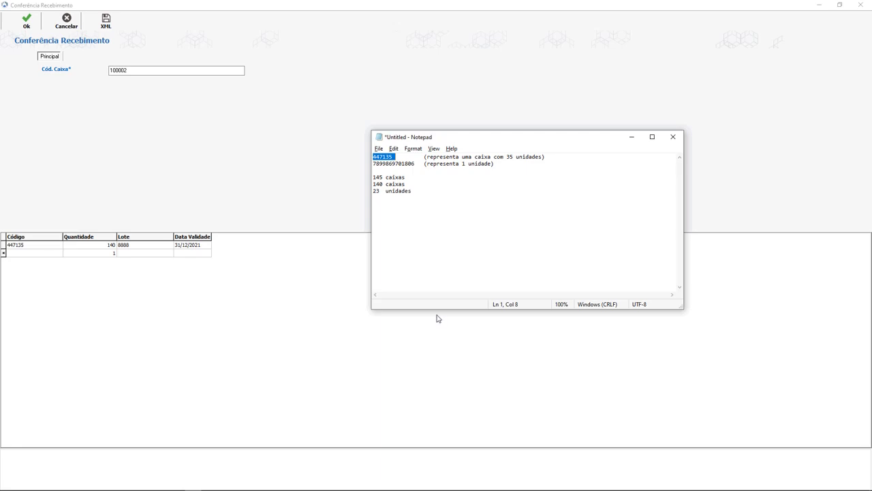
pyautogui.doubleClick(395, 163)
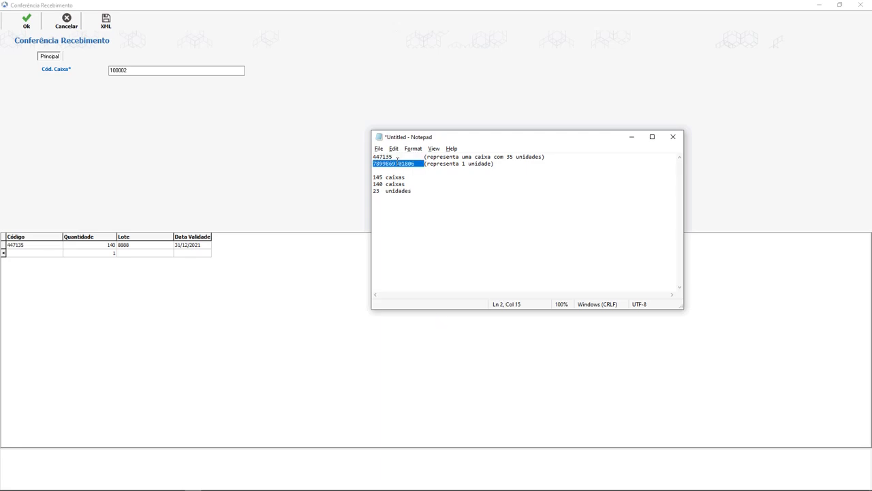
pyautogui.rightClick(397, 164)
pyautogui.click(332, 194)
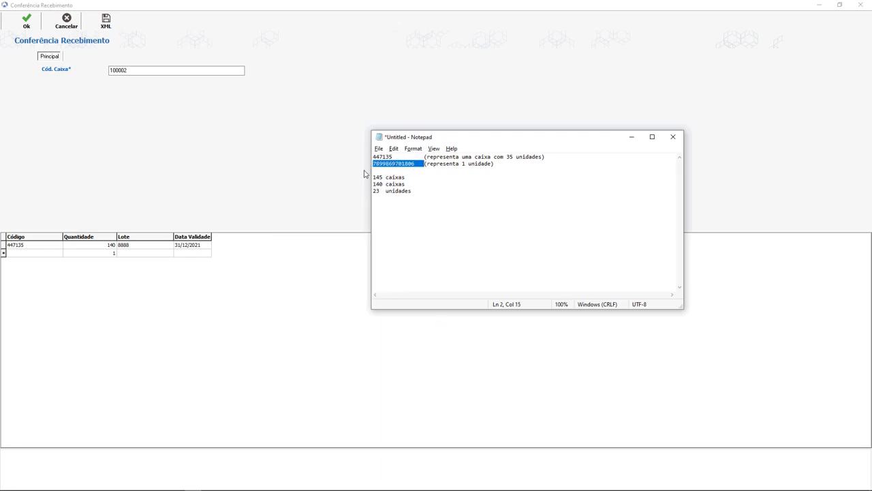
pyautogui.click(41, 256)
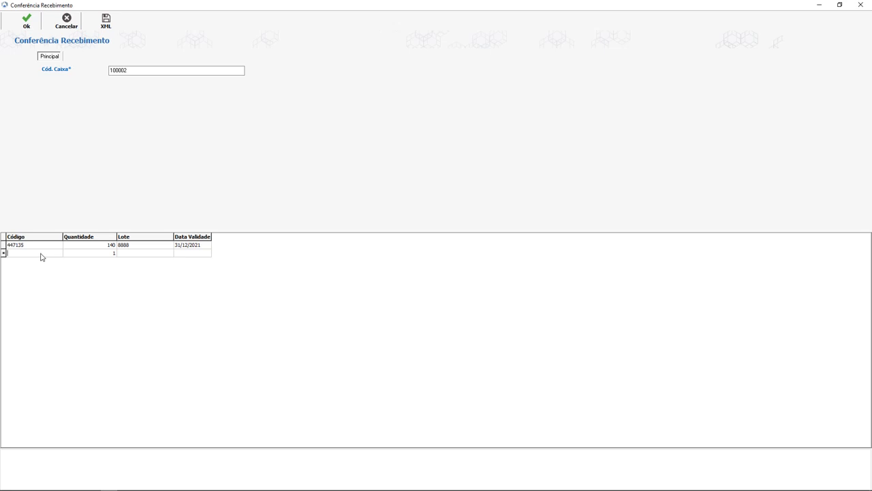
pyautogui.hotkey('ctrl', 'v')
pyautogui.press('Tab')
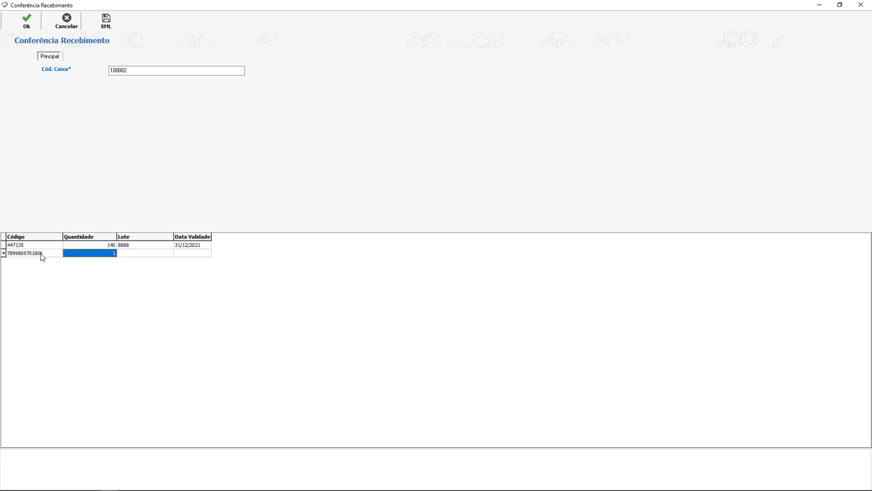
# Step: Set the second item's Quantidade to 23, Lote to 8888 and Data Validade to 31/12/2021, and save the box 100002 record
pyautogui.write('23')
pyautogui.press('Tab')
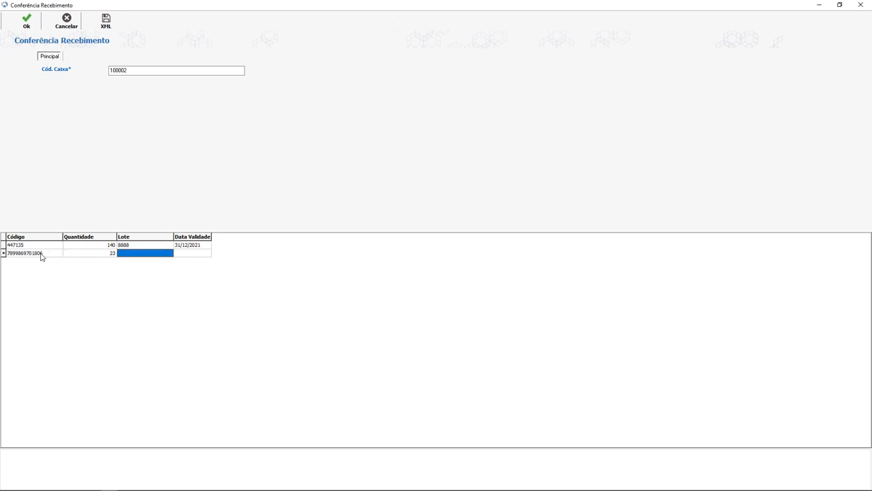
pyautogui.write('8888')
pyautogui.press('Tab')
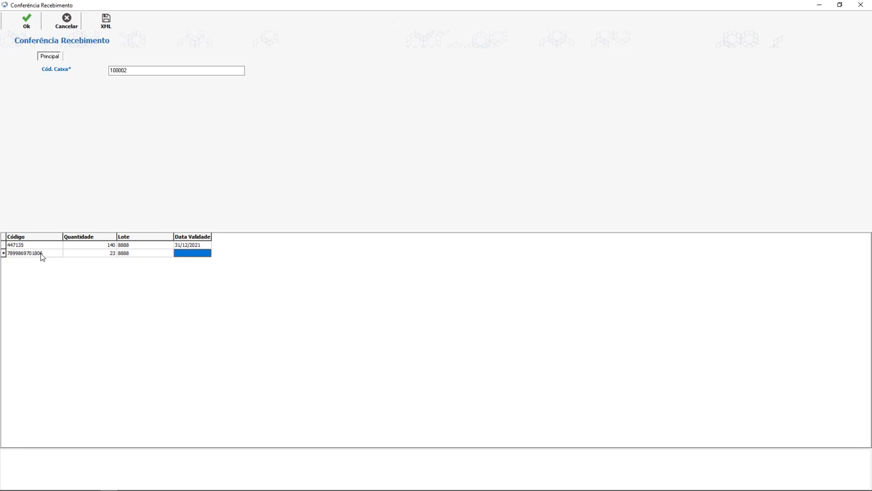
pyautogui.write('31/12/2021')
pyautogui.press('Up')
pyautogui.click(21, 25)
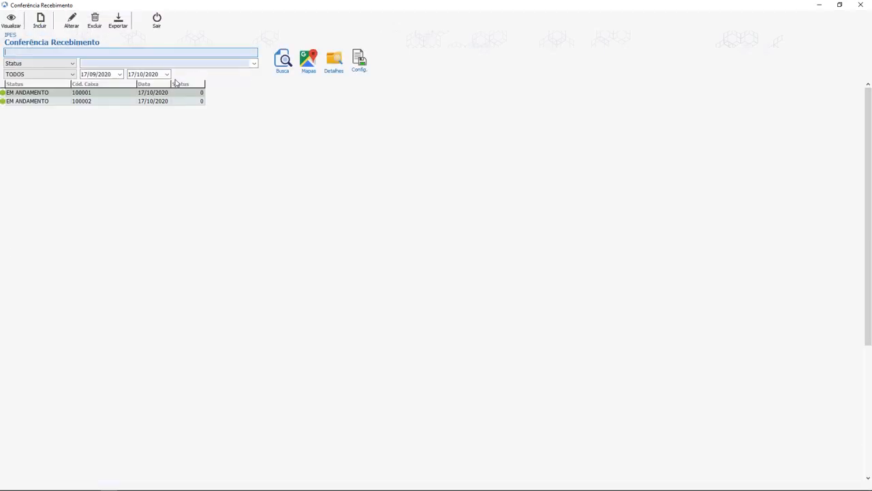
pyautogui.click(118, 100)
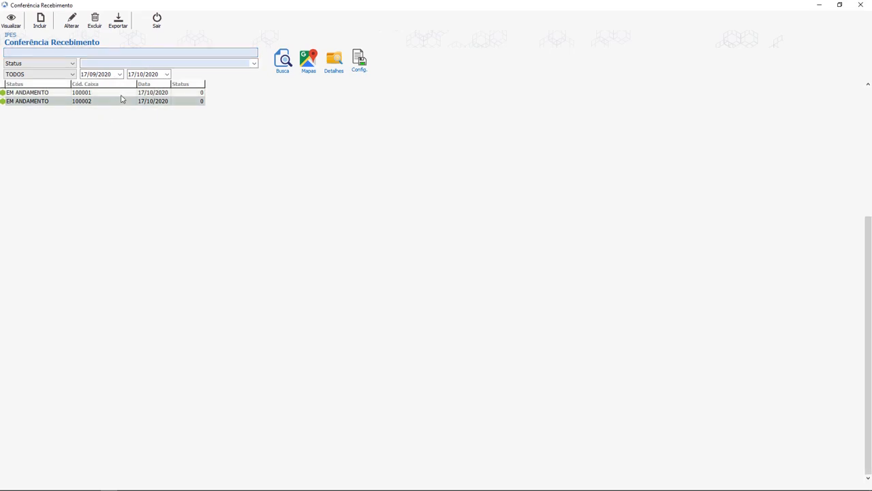
pyautogui.click(122, 94)
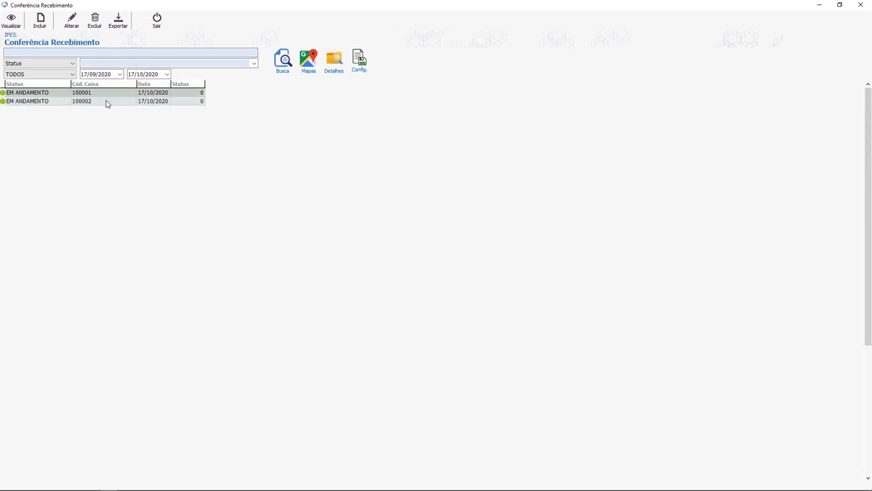
pyautogui.click(105, 102)
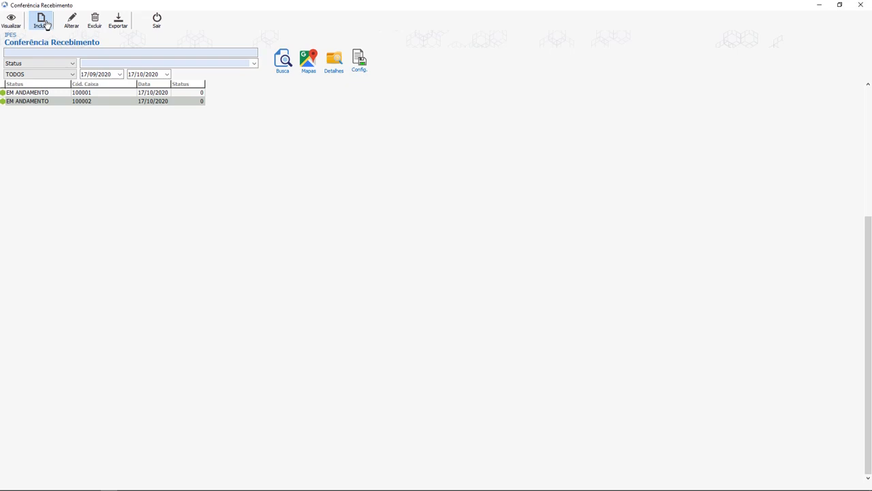
# Step: Try to create a receiving conference record with Cód. Caixa 100003, and cancel the entry
pyautogui.click(47, 24)
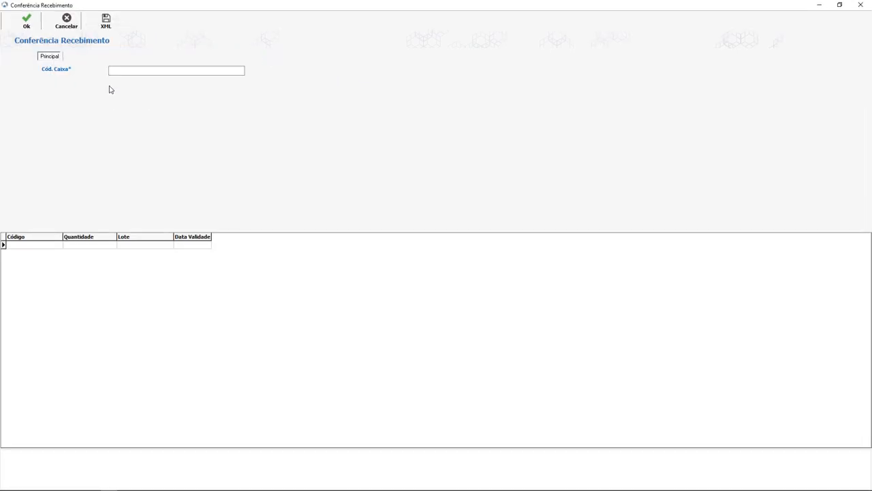
pyautogui.click(128, 72)
pyautogui.write('100003')
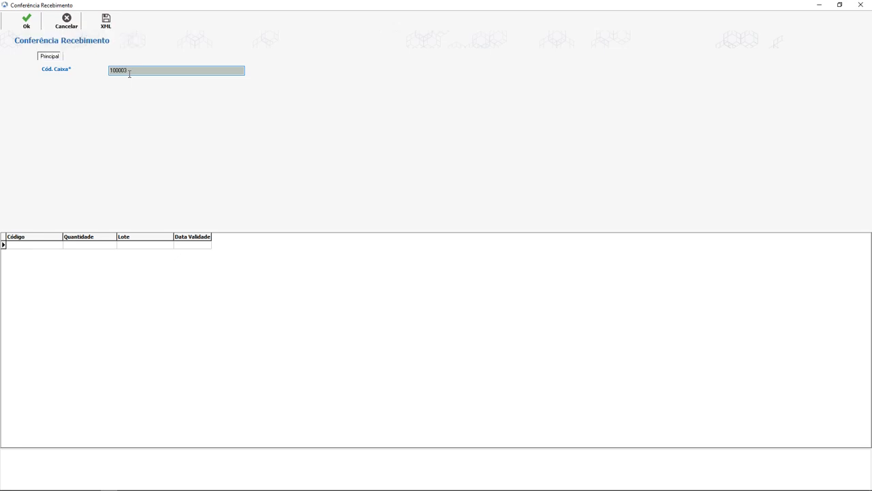
pyautogui.press('Return')
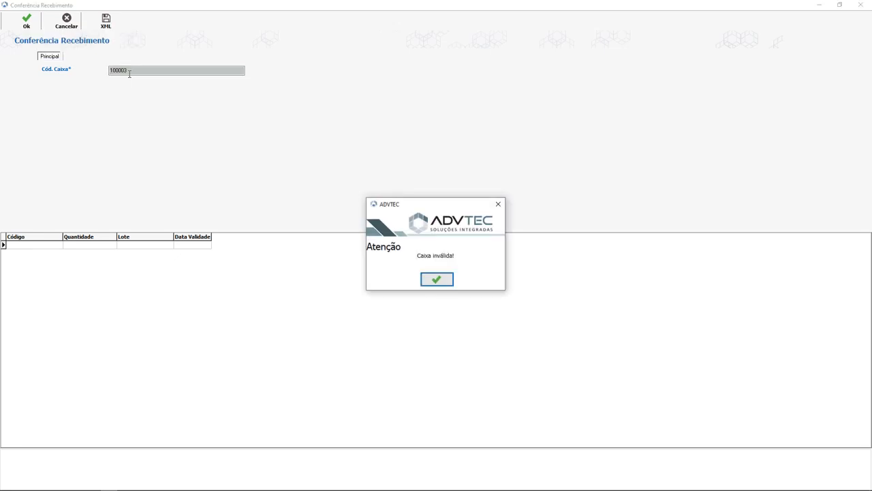
pyautogui.click(437, 280)
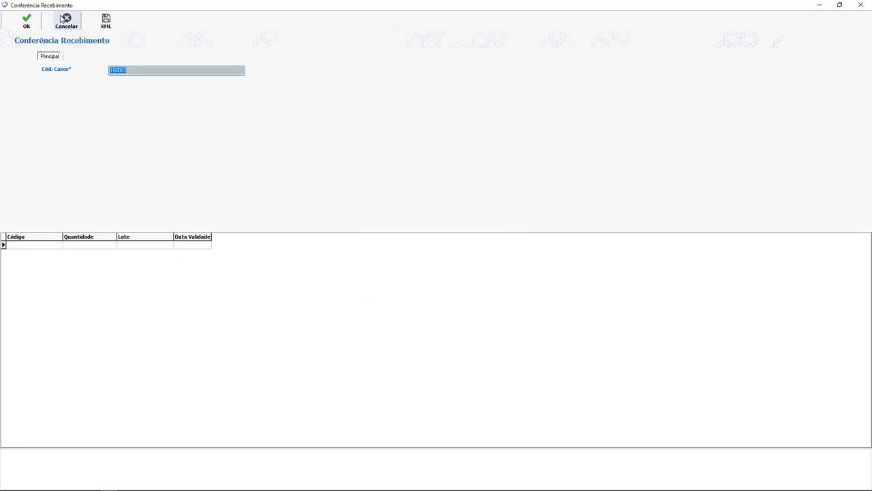
pyautogui.click(65, 20)
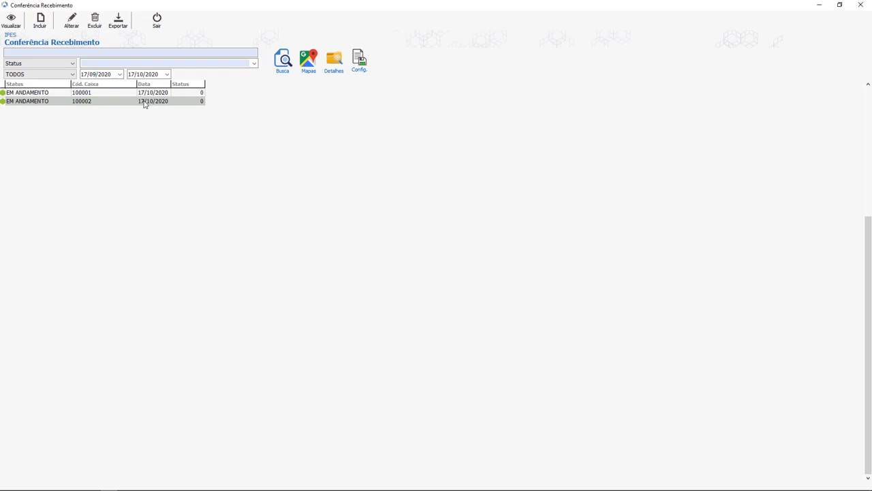
# Step: Leave the receiving conference and preview the Divergência de Recebimento report for Pedido 1 to 1 to compare expected and received quantities
pyautogui.click(158, 25)
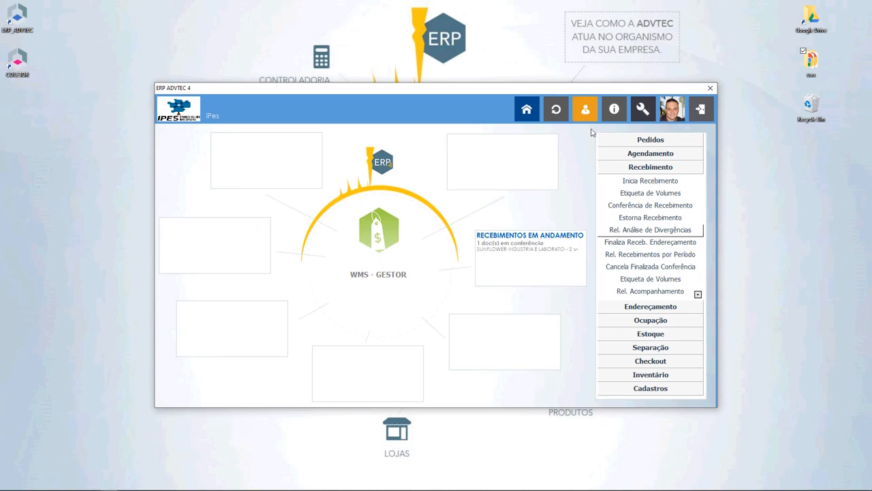
pyautogui.click(626, 231)
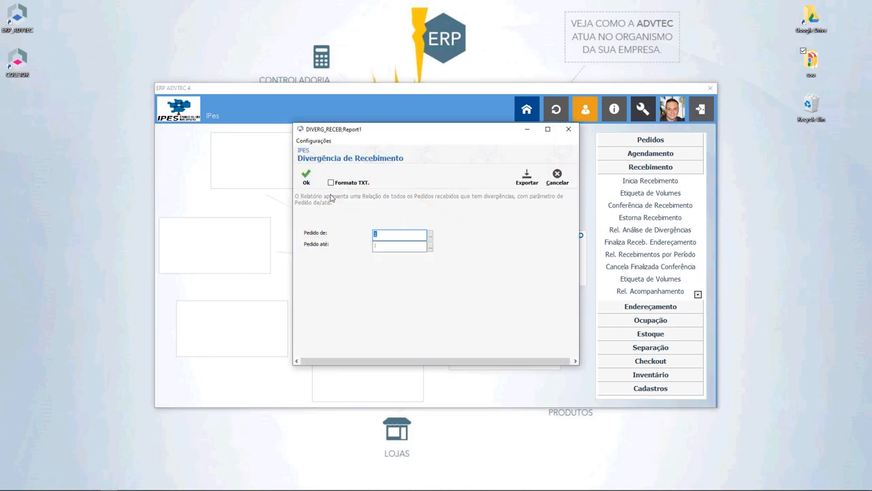
pyautogui.click(309, 179)
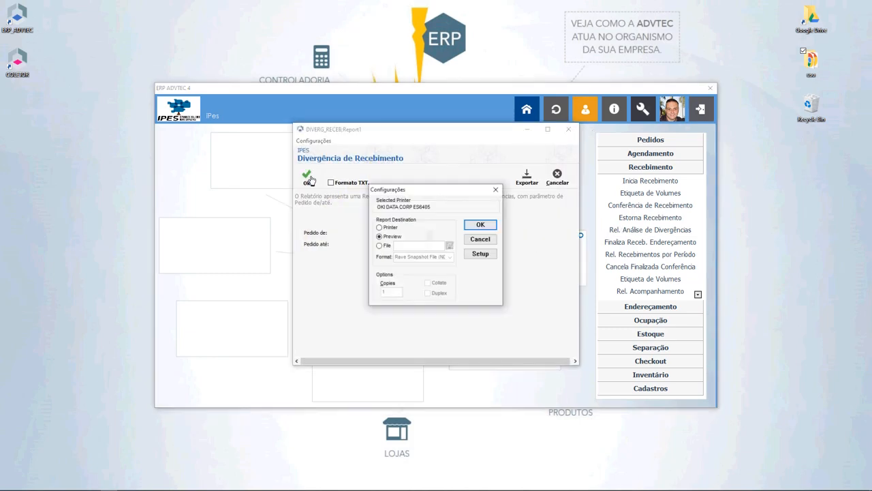
pyautogui.click(476, 225)
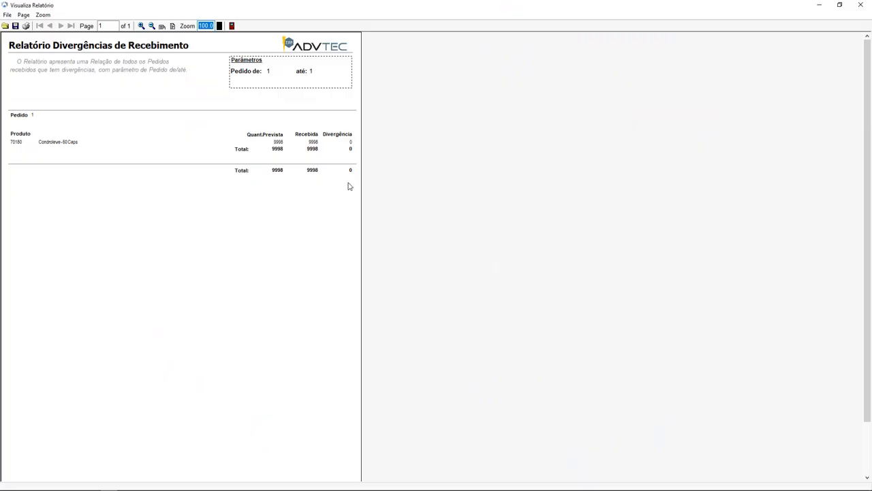
pyautogui.click(141, 25)
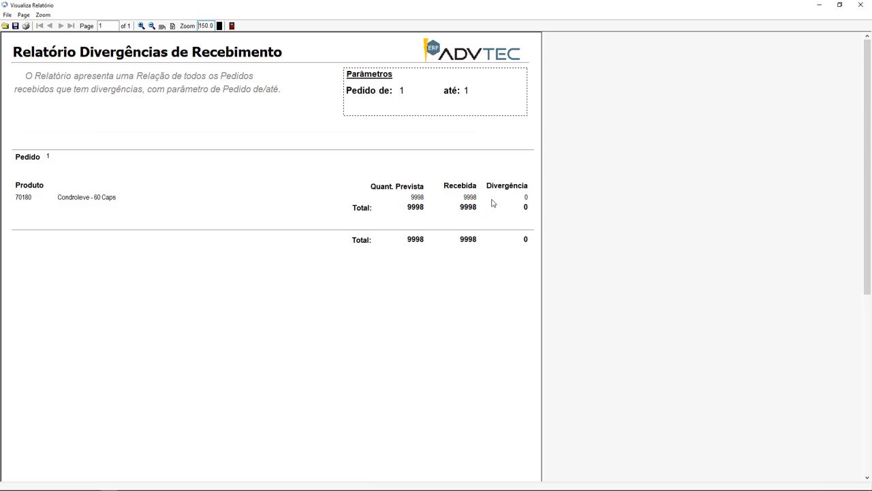
pyautogui.click(232, 26)
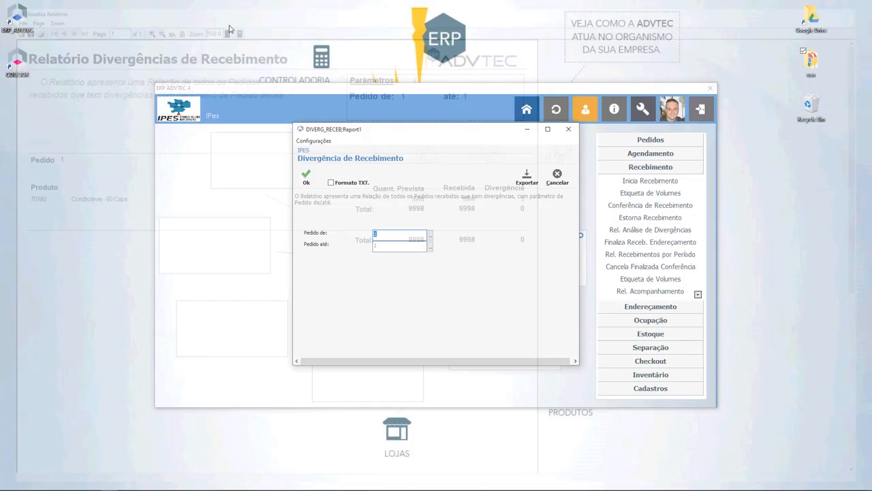
pyautogui.click(557, 176)
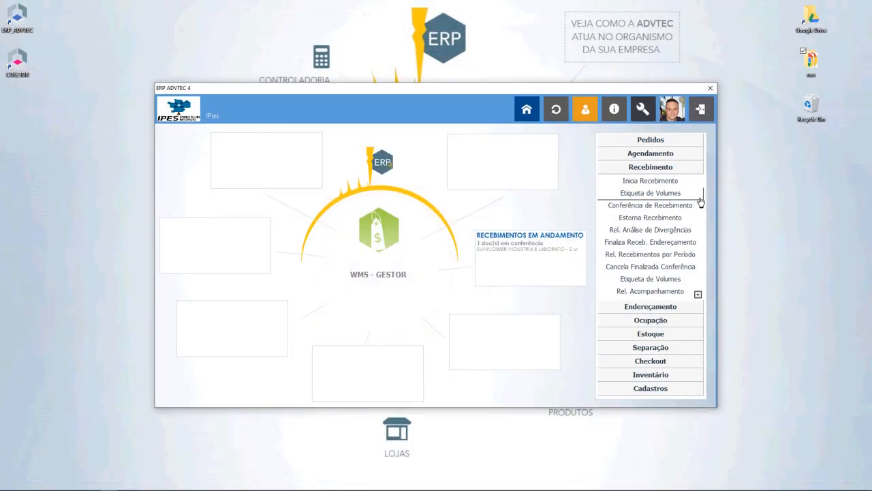
# Step: Finalize the receiving conference with addressing for Pedido 1
pyautogui.click(651, 242)
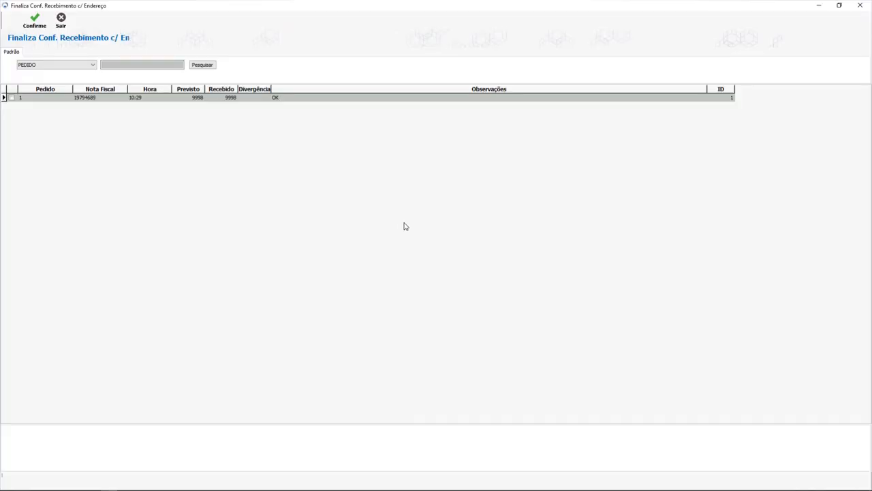
pyautogui.click(34, 21)
pyautogui.click(386, 284)
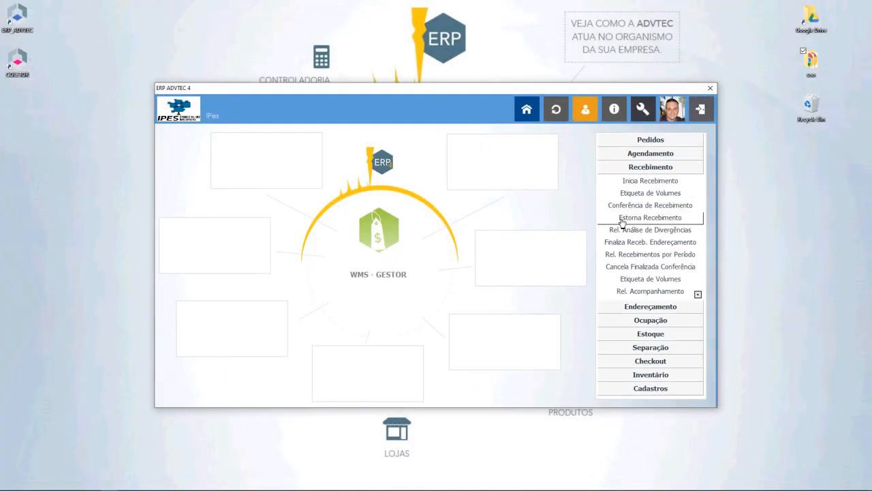
# Step: Start a new Coletor Endereçamento record with Endereço 010101
pyautogui.click(651, 308)
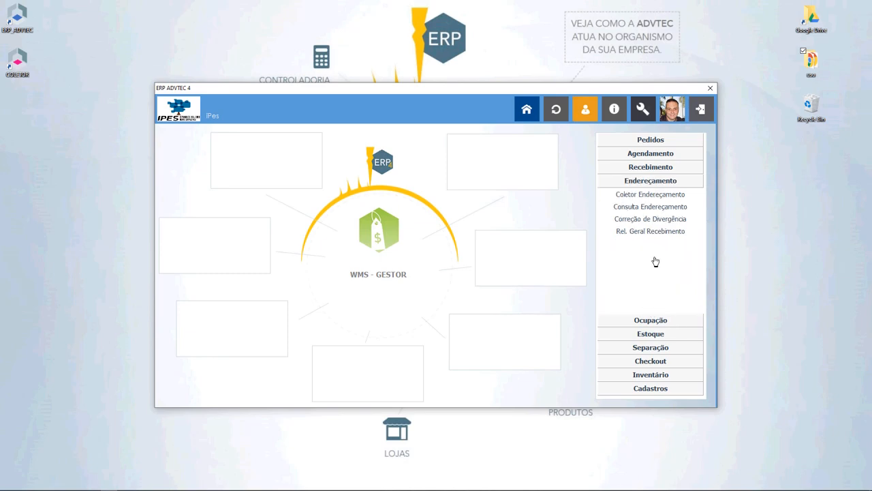
pyautogui.click(652, 197)
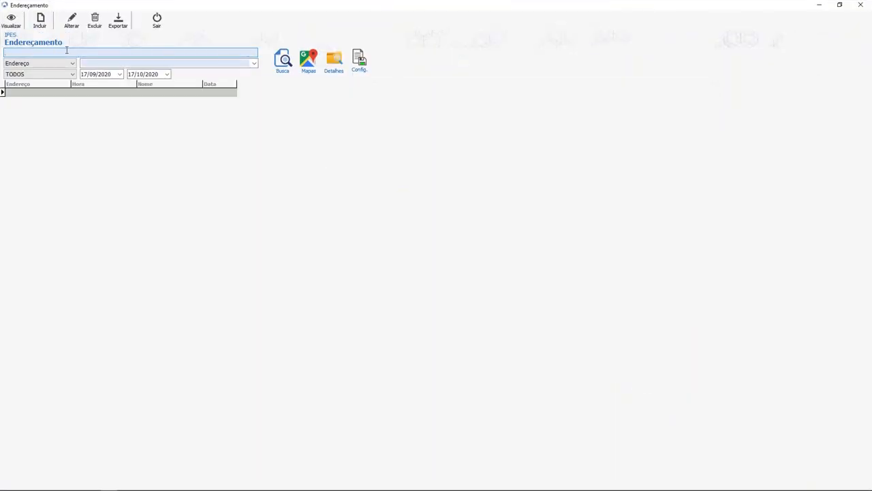
pyautogui.click(48, 26)
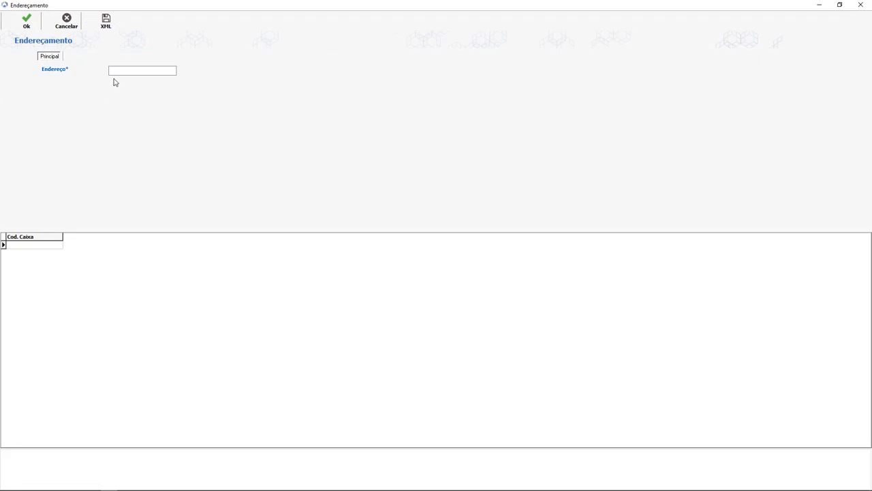
pyautogui.click(121, 71)
# Step: Add Cod. Caixa 100001 and 100002 to the addressing record, save it and leave Endereçamento
pyautogui.click(49, 250)
pyautogui.press('Return')
pyautogui.write('100002')
pyautogui.press('Return')
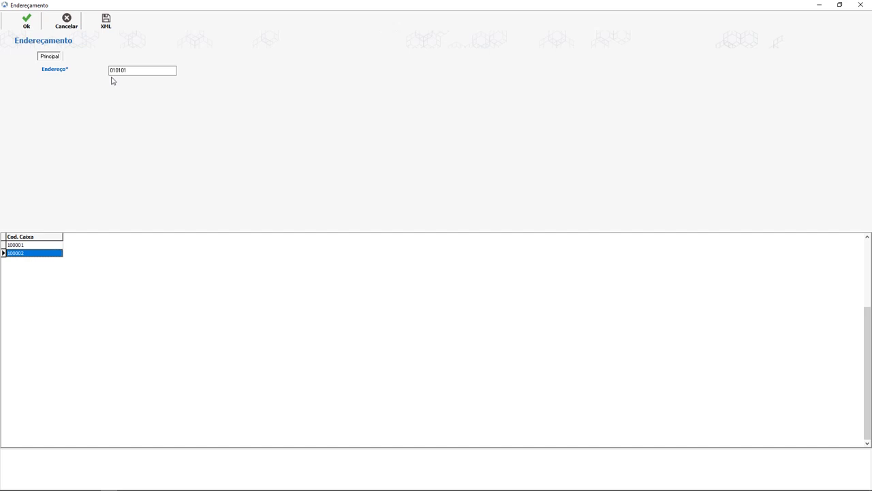
pyautogui.click(34, 27)
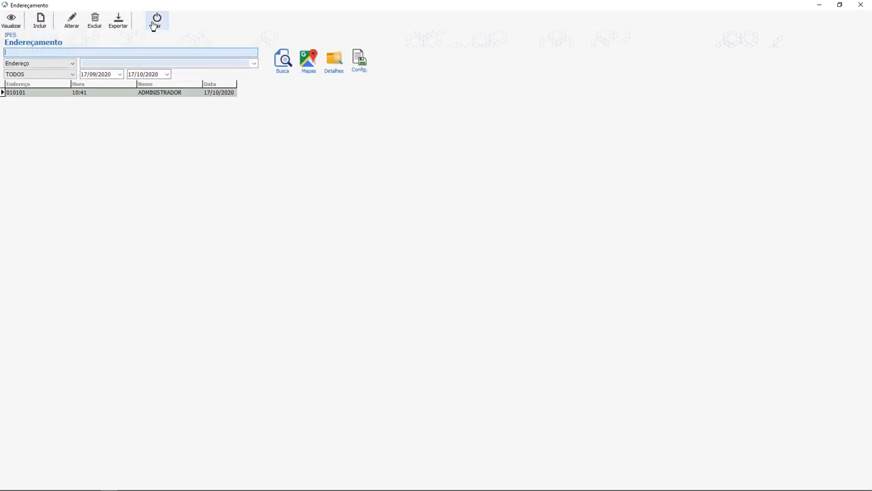
pyautogui.click(155, 23)
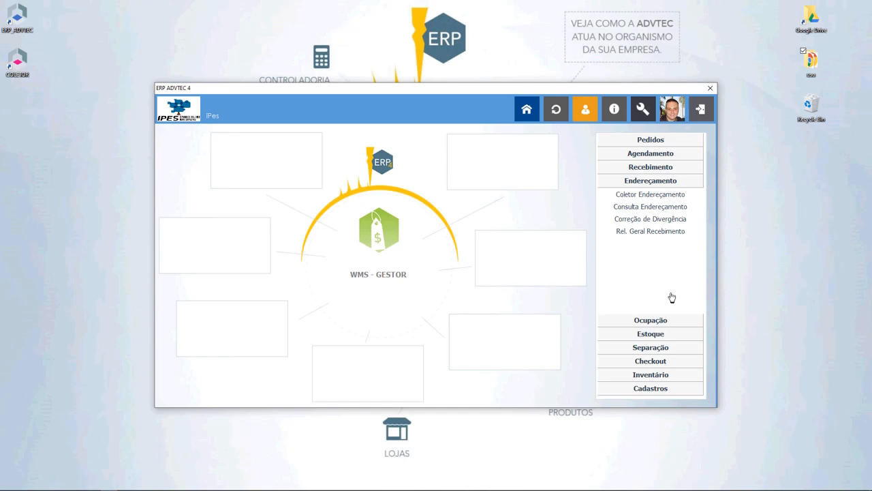
# Step: Open the Estoque Físico query and check the barcode and quantity of both Condroleve - 60 Caps rows
pyautogui.click(649, 334)
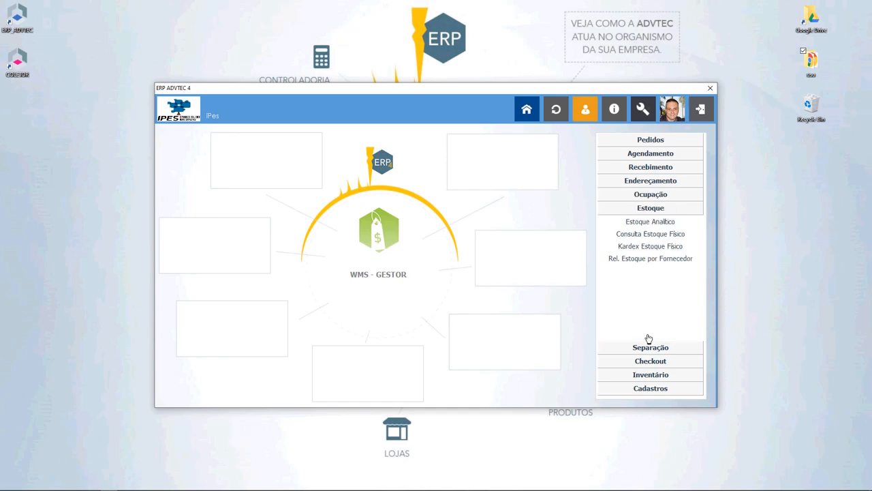
pyautogui.click(651, 233)
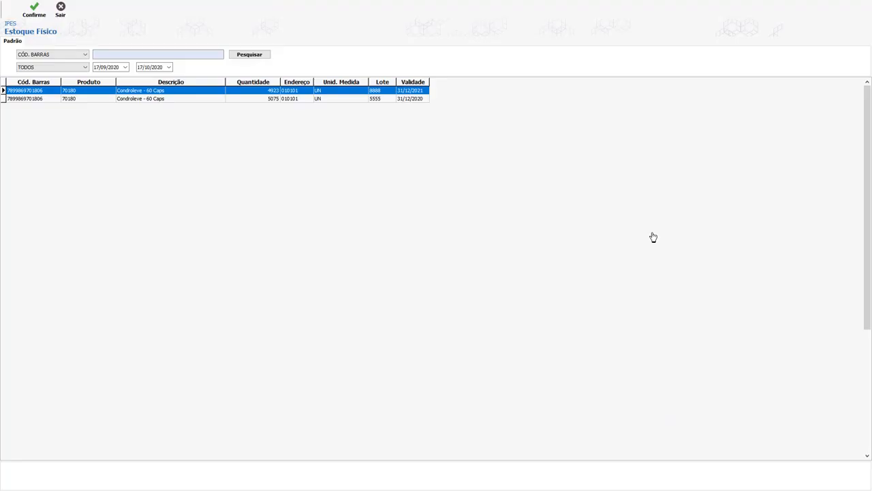
pyautogui.click(50, 99)
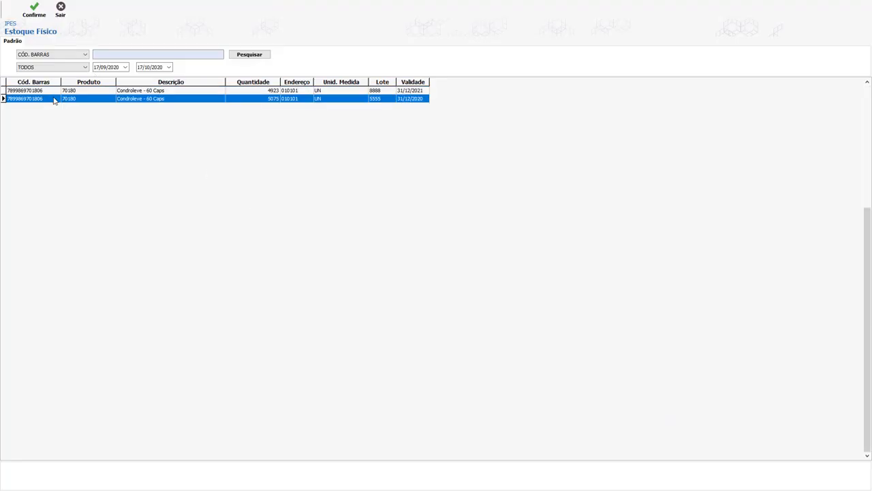
pyautogui.click(277, 92)
pyautogui.click(275, 92)
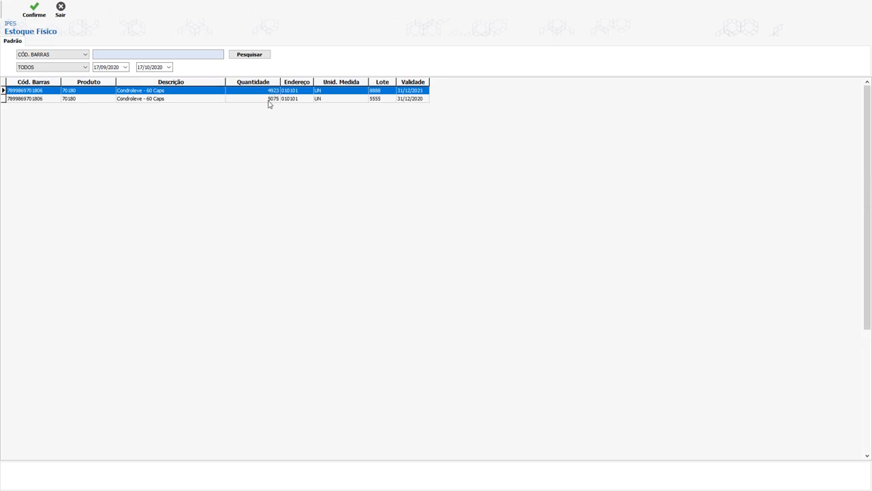
pyautogui.click(270, 99)
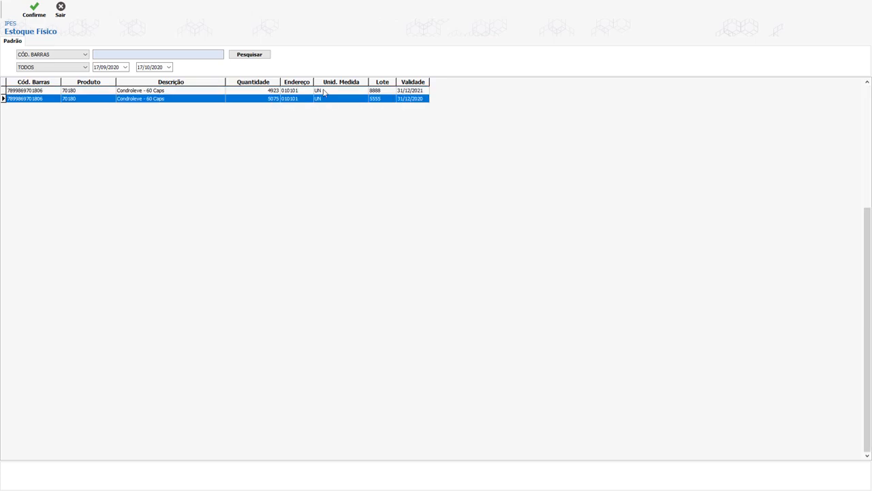
# Step: Compare Endereço, Lote and Validade across the two stock rows, and leave the physical stock query
pyautogui.click(290, 92)
pyautogui.click(291, 98)
pyautogui.click(296, 94)
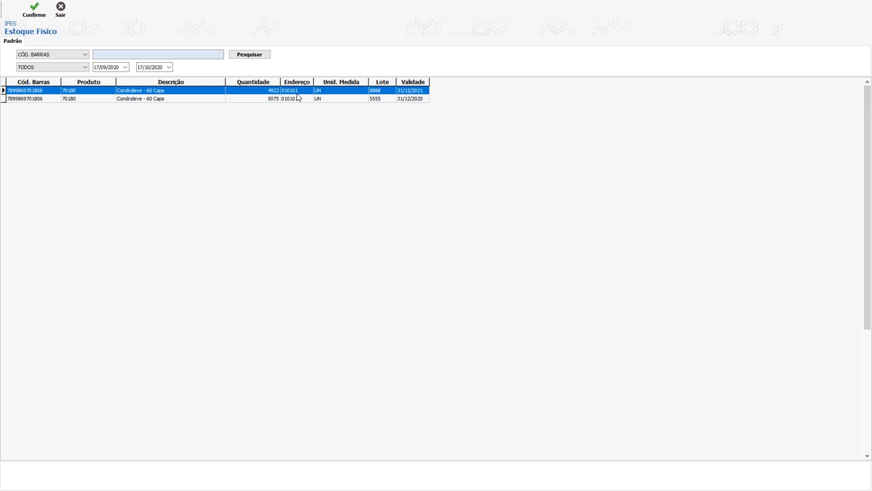
pyautogui.click(386, 98)
pyautogui.click(387, 93)
pyautogui.click(387, 98)
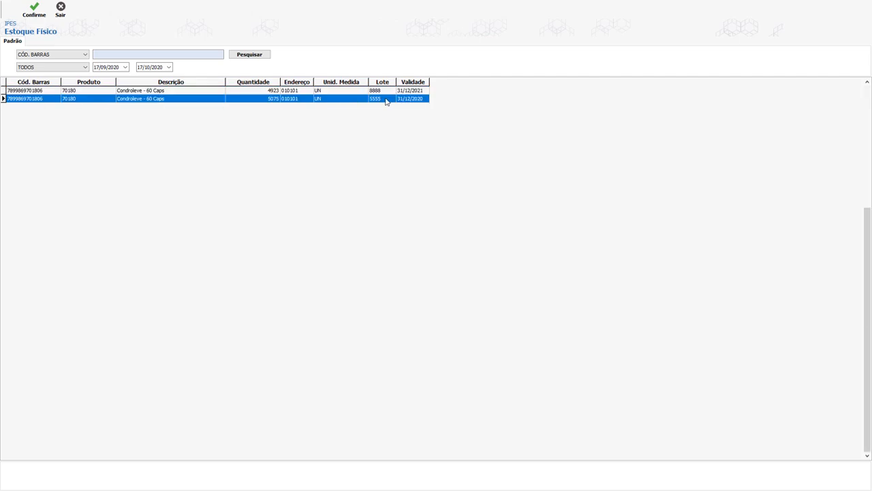
pyautogui.click(401, 91)
pyautogui.click(402, 99)
pyautogui.click(404, 93)
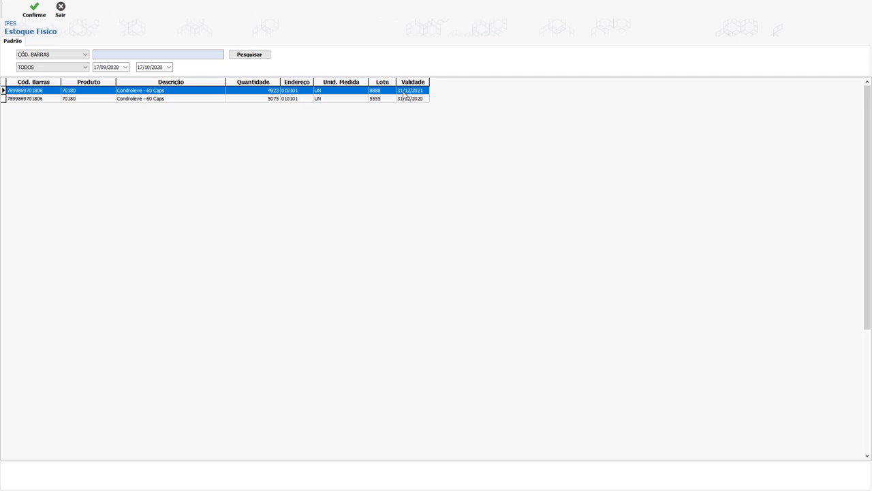
pyautogui.click(60, 8)
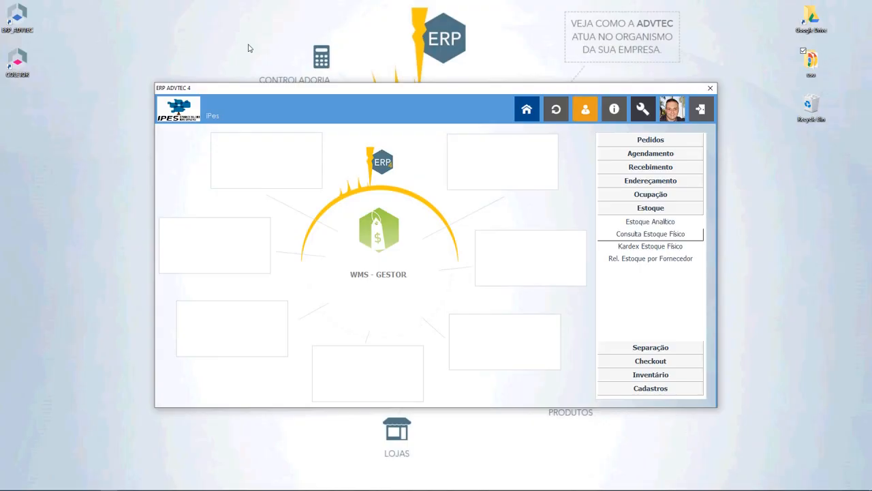
# Step: Open the Estoque Analítico query to examine the analytical stock
pyautogui.click(658, 225)
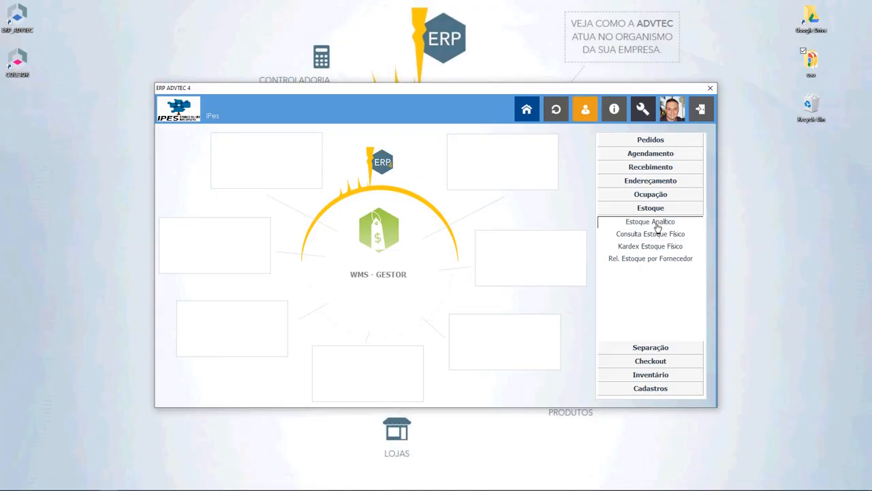